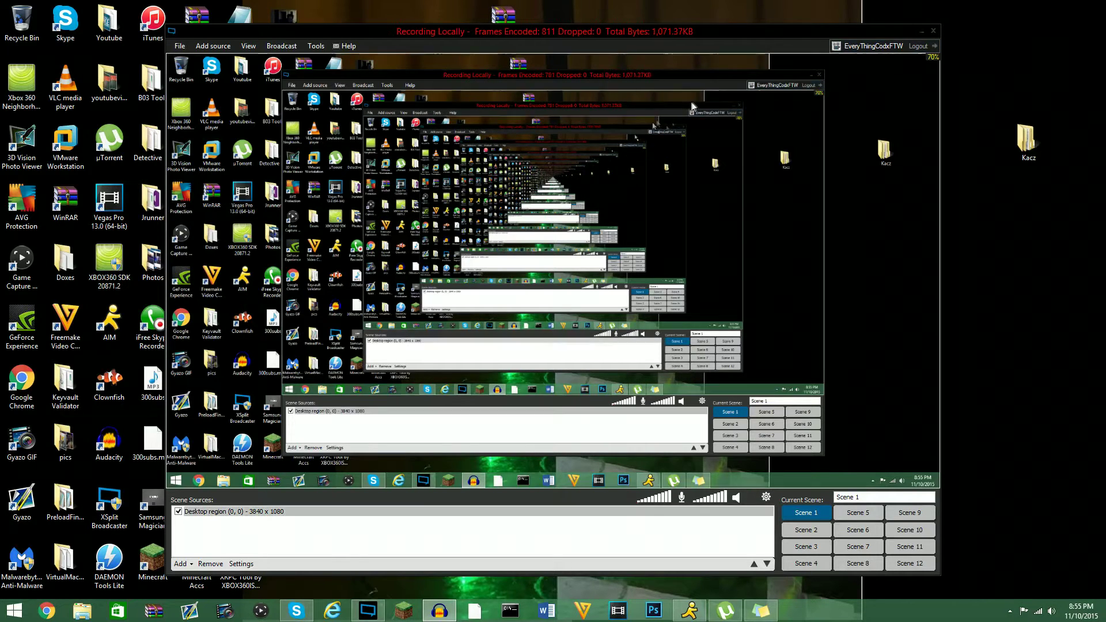
Minimise the recording window, open the J-Runner folder on the desktop and go to the program files at its end.
{"action": "left_click", "coordinate": [922, 31]}
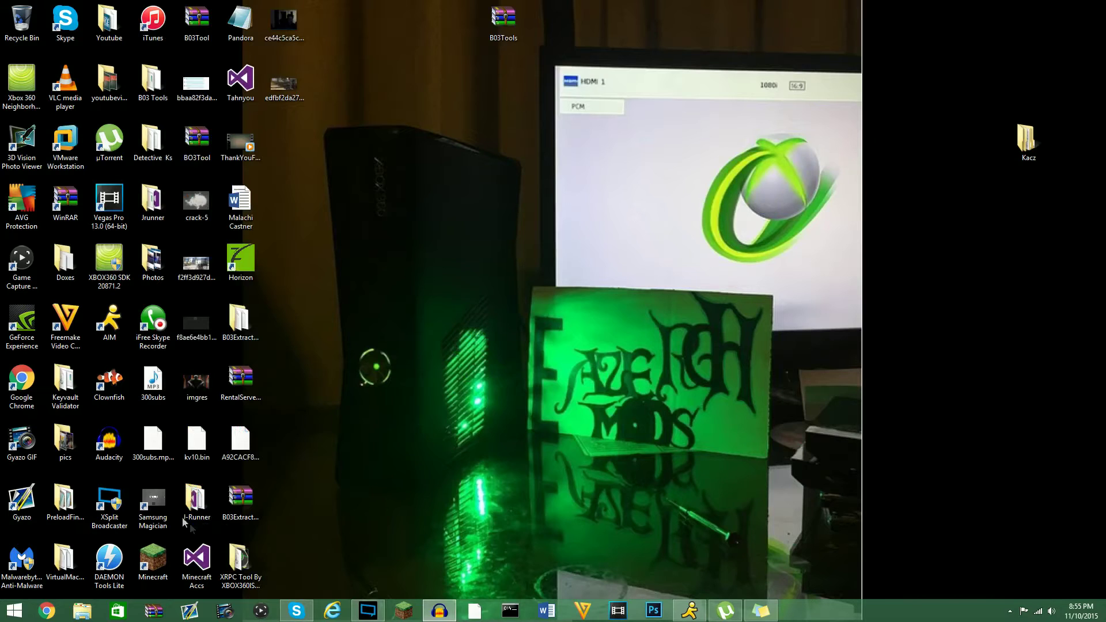
{"action": "double_click", "coordinate": [196, 502]}
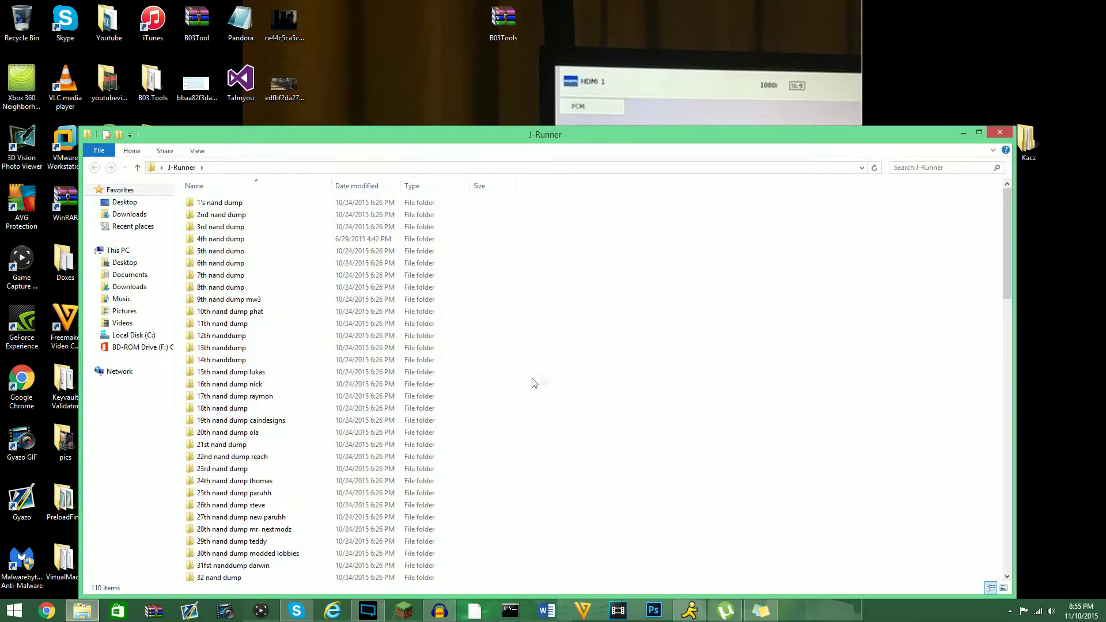
{"action": "scroll", "coordinate": [543, 379], "scroll_direction": "down", "scroll_amount": 20}
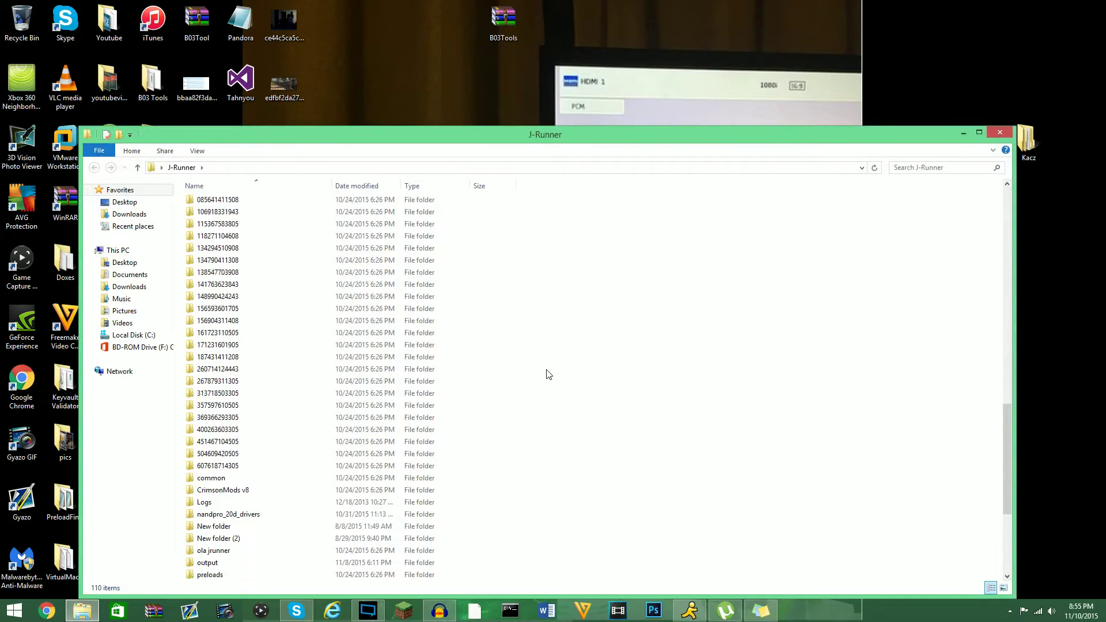
{"action": "scroll", "coordinate": [549, 375], "scroll_direction": "down", "scroll_amount": 5}
{"action": "left_click", "coordinate": [501, 388]}
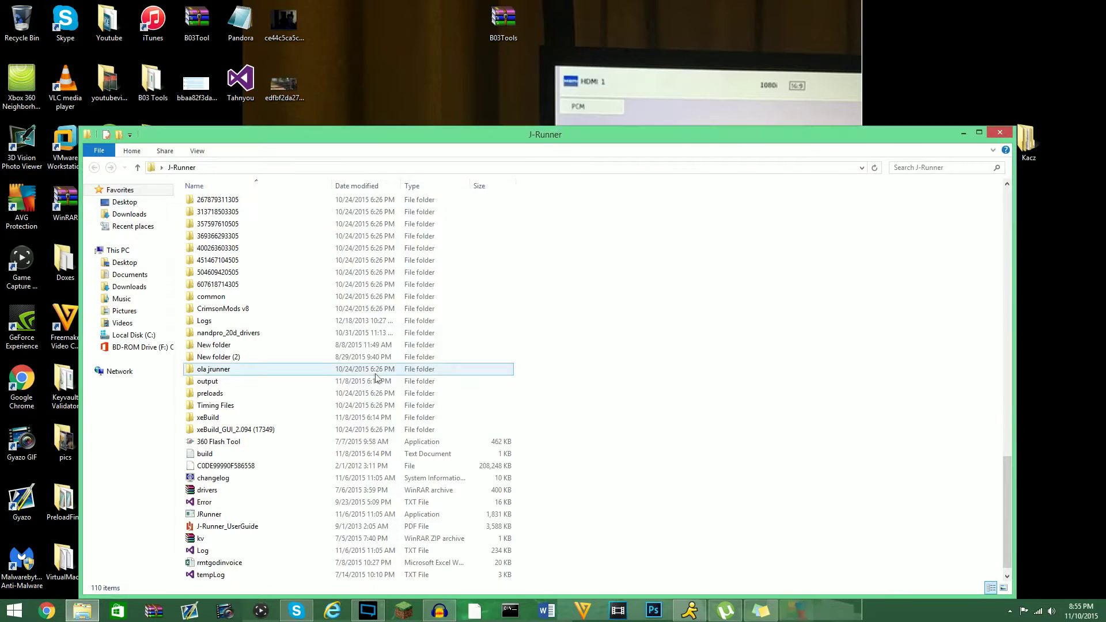
Temporarily disable the AVG antivirus protection.
{"action": "left_click", "coordinate": [1010, 611]}
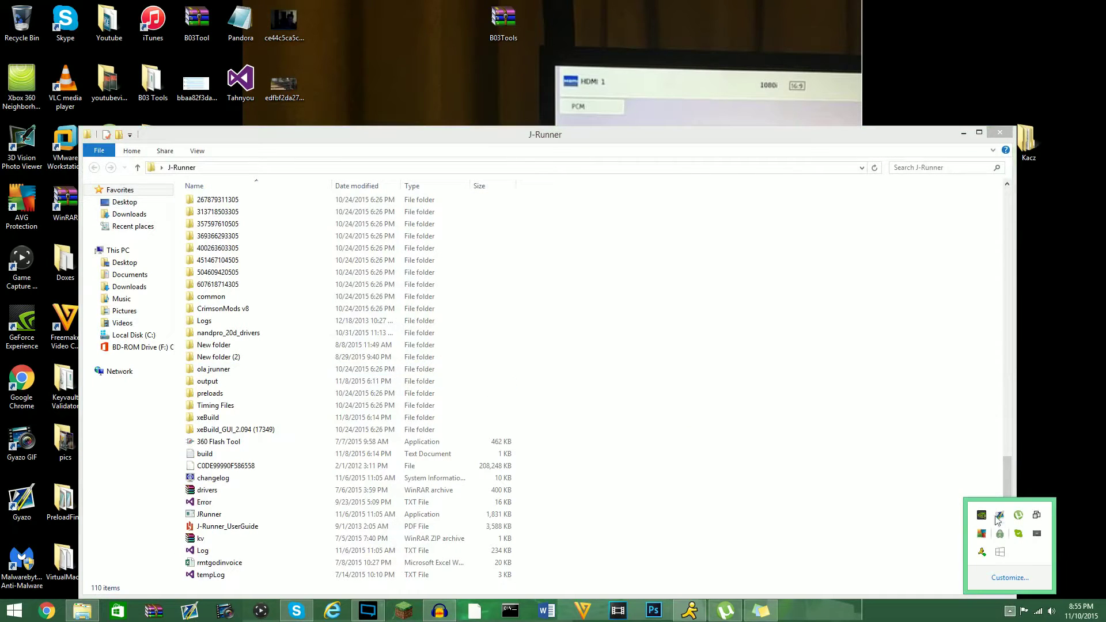
{"action": "right_click", "coordinate": [982, 538]}
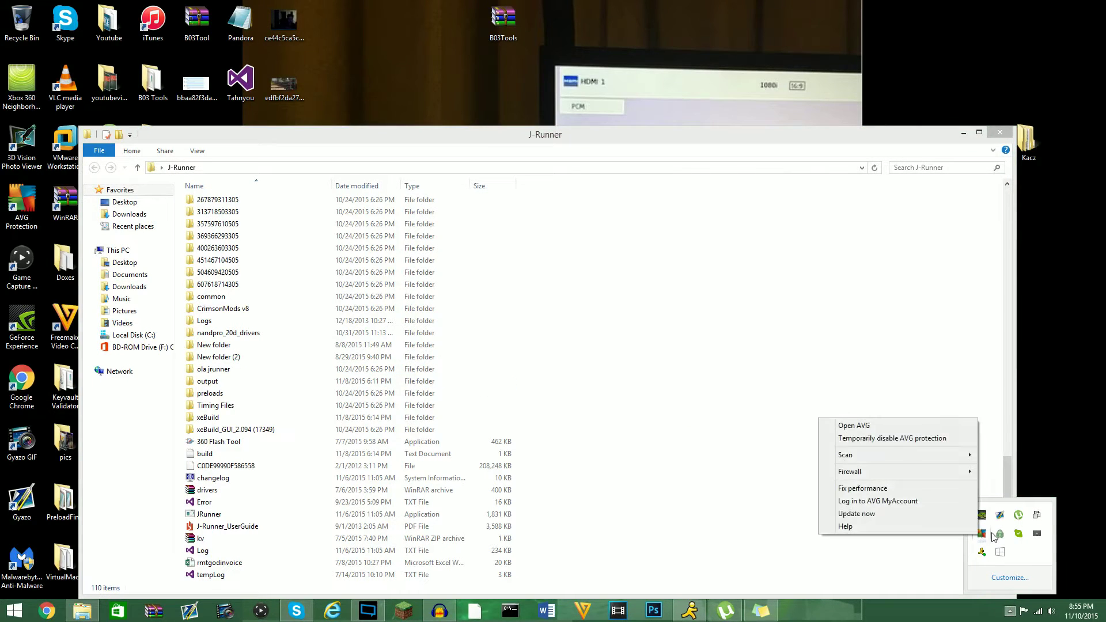
{"action": "left_click", "coordinate": [872, 443]}
{"action": "left_click", "coordinate": [528, 339]}
{"action": "left_click", "coordinate": [519, 394]}
{"action": "left_click", "coordinate": [604, 398]}
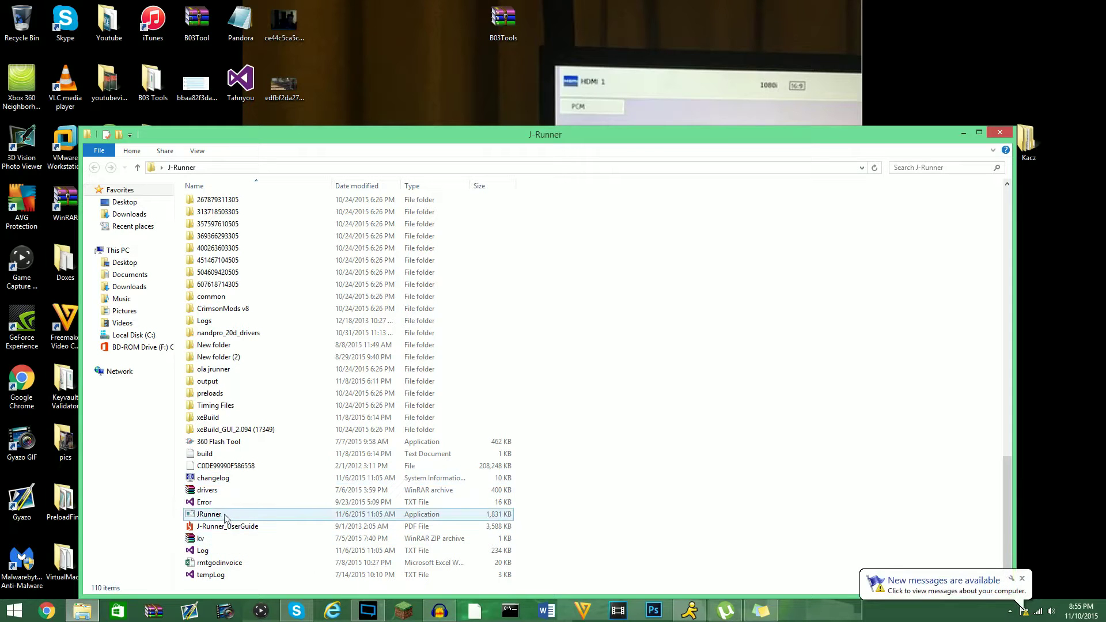
Examine the NAND dump folders in J-Runner and the contents of the numbered console folder modified on 11/8/2015.
{"action": "scroll", "coordinate": [316, 316], "scroll_direction": "up", "scroll_amount": 6}
{"action": "scroll", "coordinate": [316, 316], "scroll_direction": "up", "scroll_amount": 10}
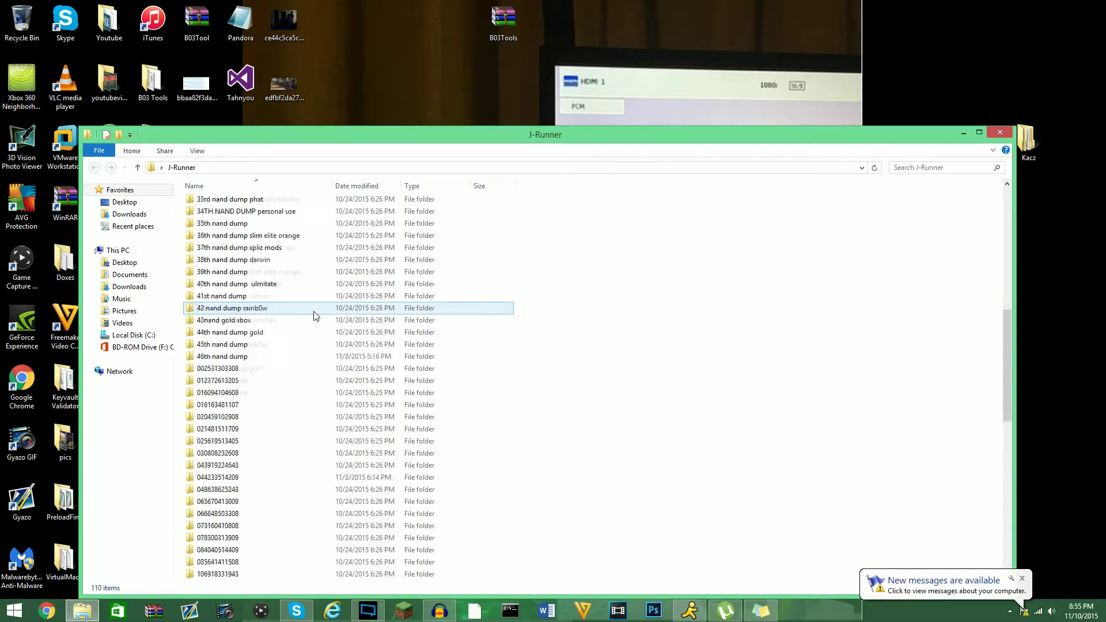
{"action": "scroll", "coordinate": [622, 483], "scroll_direction": "down", "scroll_amount": 5}
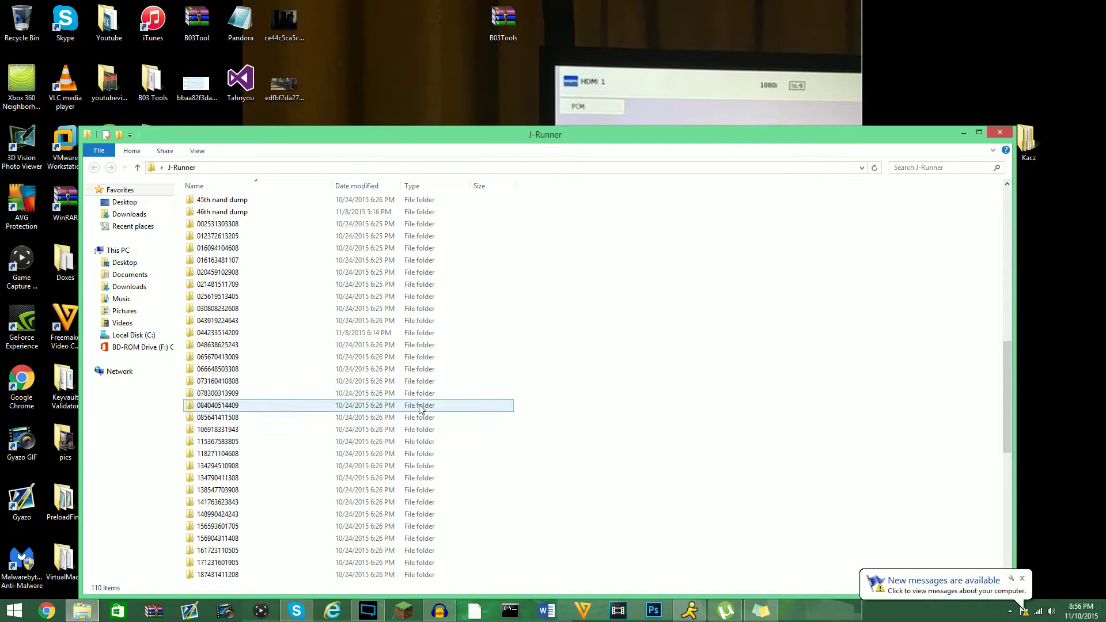
{"action": "scroll", "coordinate": [420, 412], "scroll_direction": "up", "scroll_amount": 1}
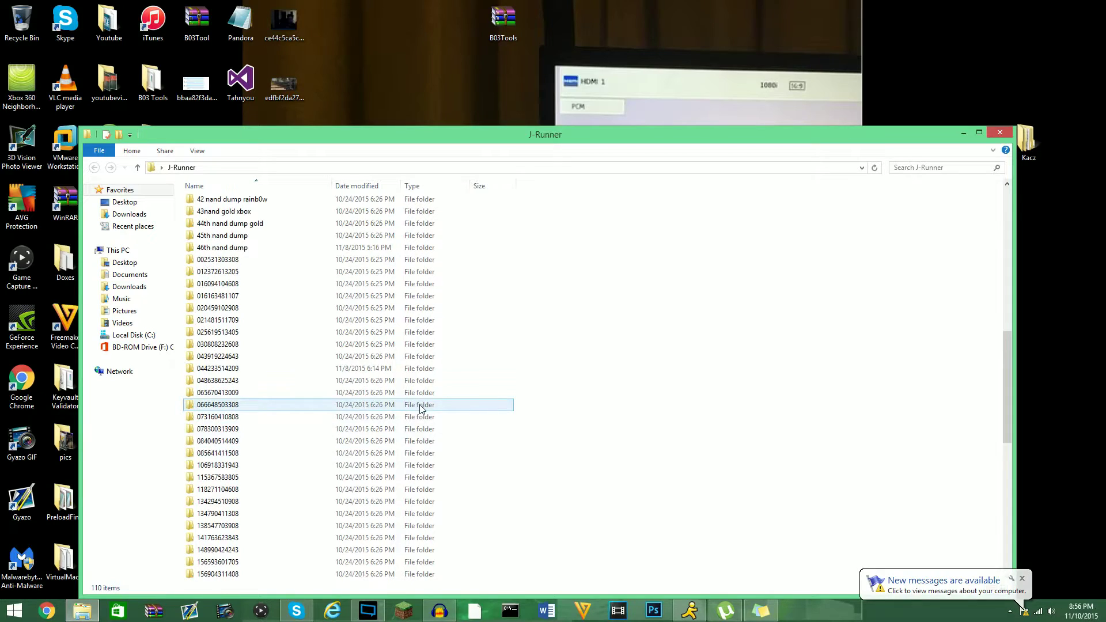
{"action": "double_click", "coordinate": [365, 372]}
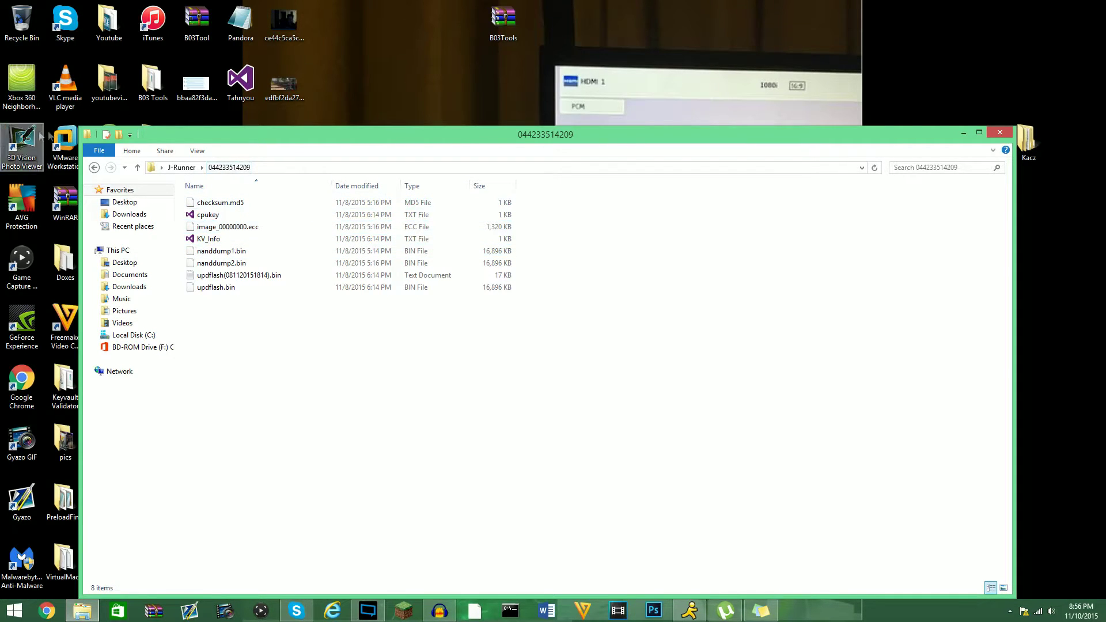
{"action": "left_click", "coordinate": [93, 167]}
Check the contents of the output folder and look through the rest of the J-Runner folder.
{"action": "scroll", "coordinate": [308, 541], "scroll_direction": "down", "scroll_amount": 15}
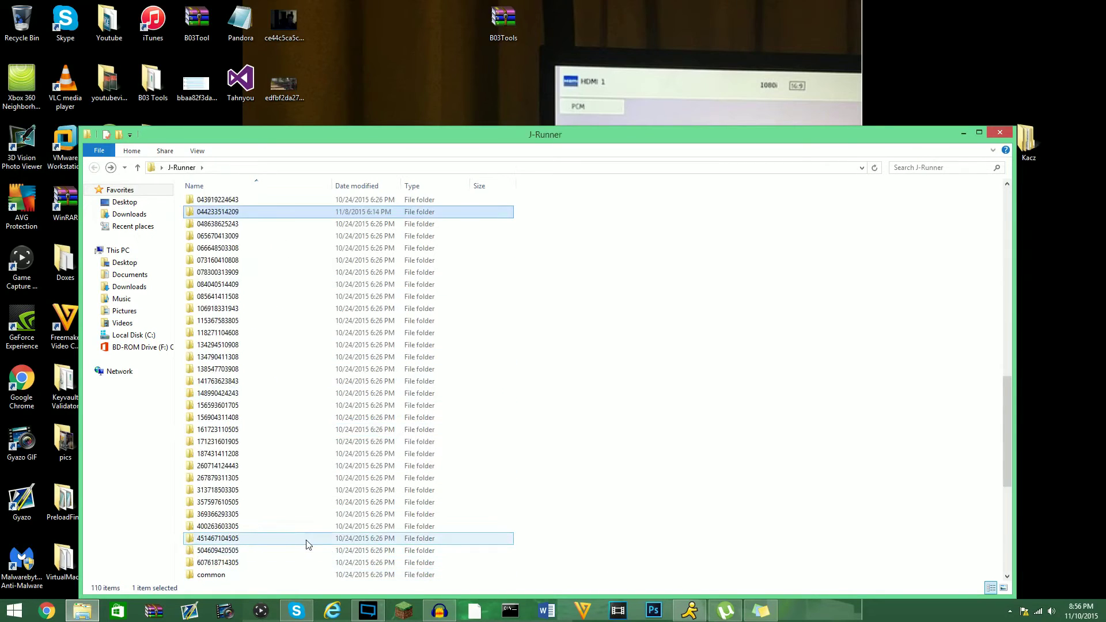
{"action": "double_click", "coordinate": [241, 444]}
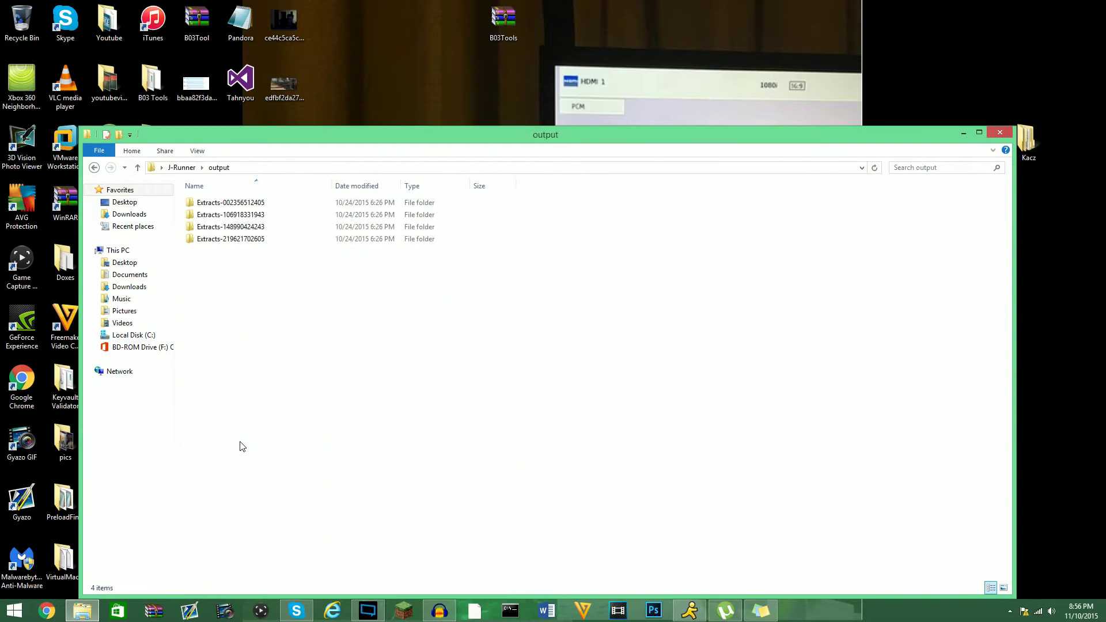
{"action": "left_click", "coordinate": [94, 167]}
{"action": "scroll", "coordinate": [211, 425], "scroll_direction": "up", "scroll_amount": 10}
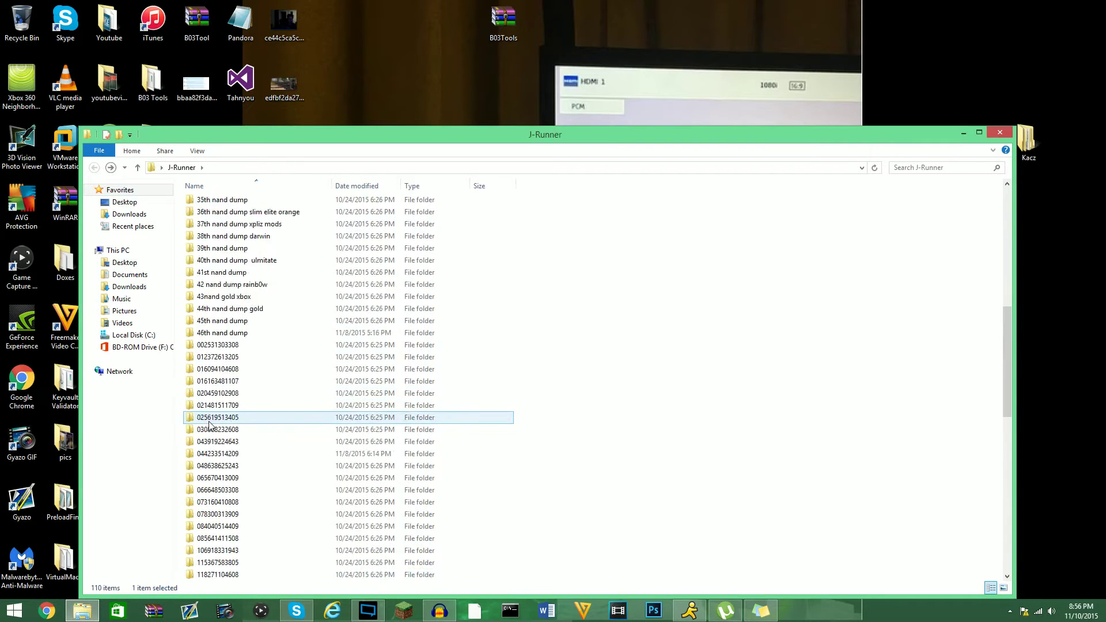
{"action": "scroll", "coordinate": [210, 425], "scroll_direction": "down", "scroll_amount": 10}
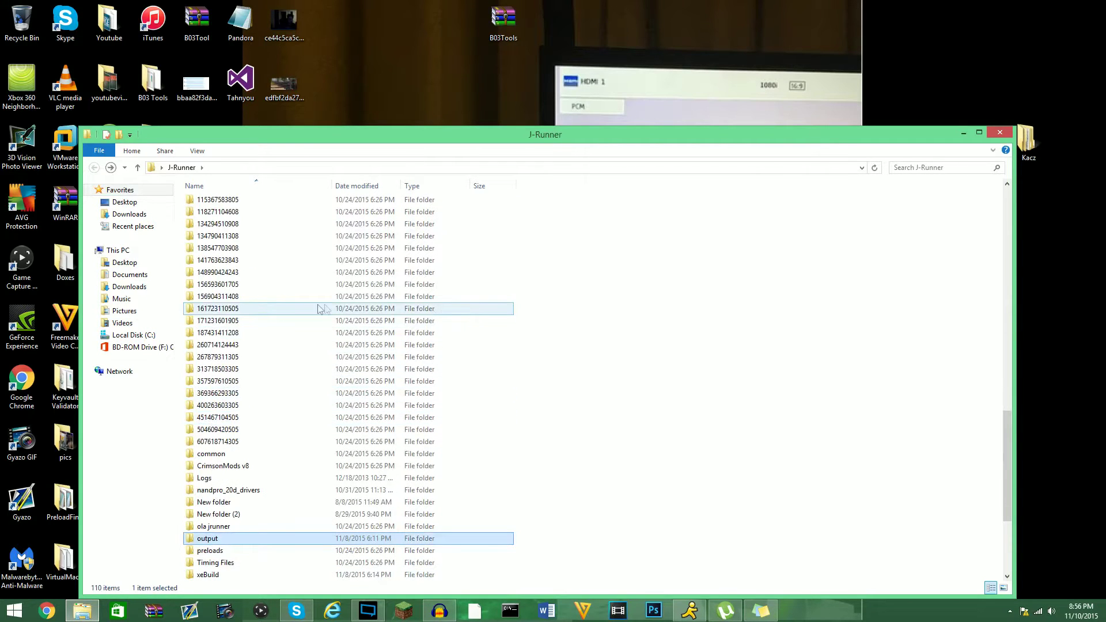
{"action": "scroll", "coordinate": [326, 369], "scroll_direction": "down", "scroll_amount": 5}
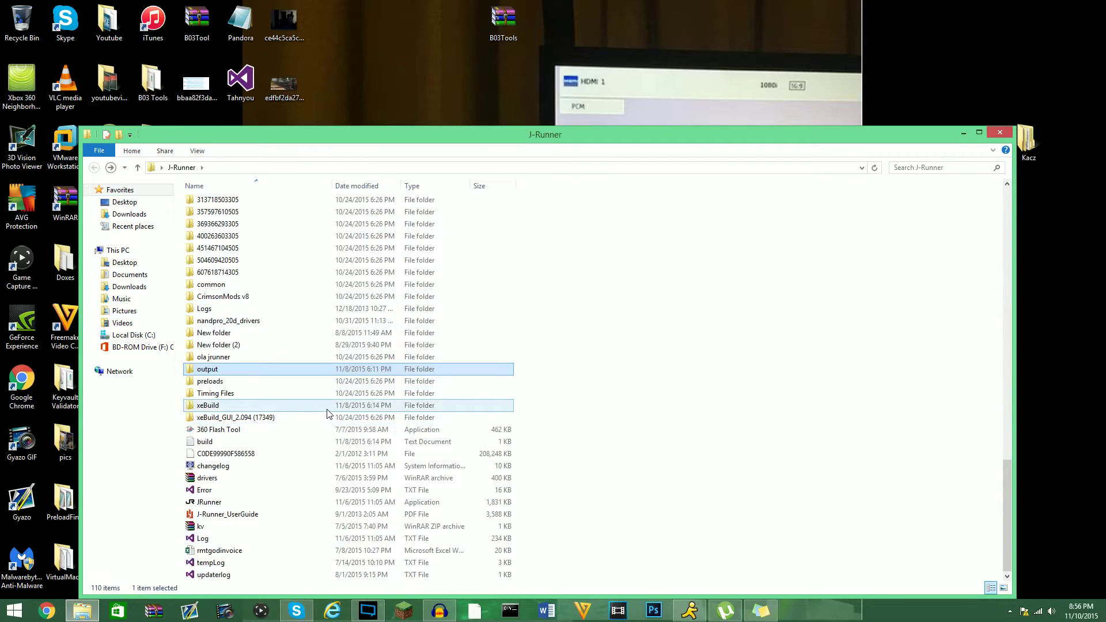
Launch 360 Flash Tool from the J-Runner folder and allow it to run.
{"action": "left_click", "coordinate": [257, 429]}
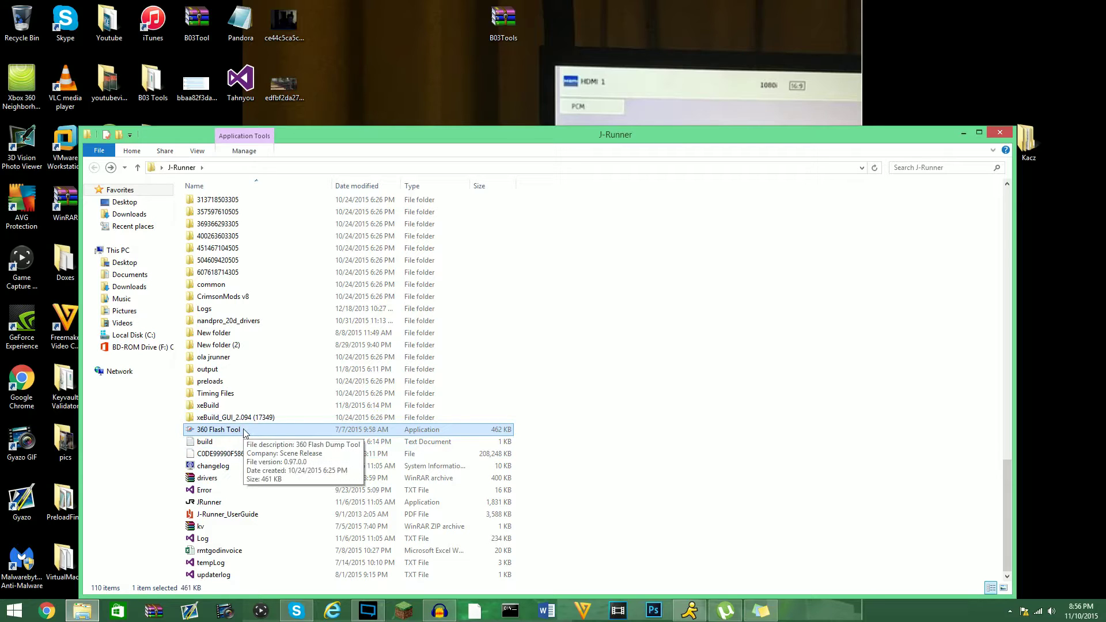
{"action": "double_click", "coordinate": [244, 433]}
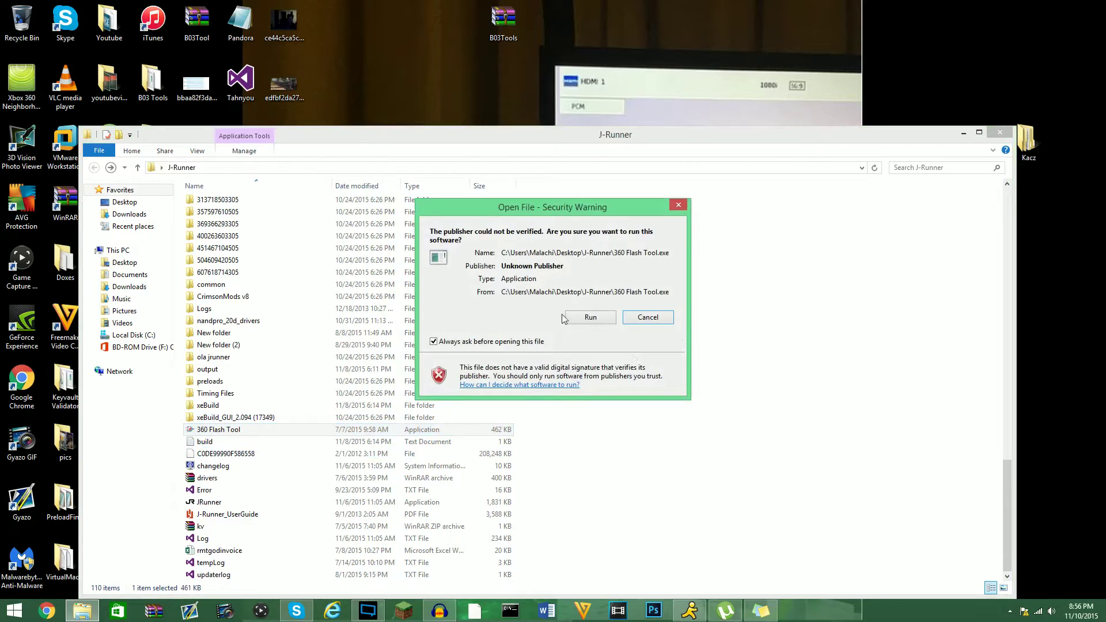
{"action": "left_click", "coordinate": [588, 318]}
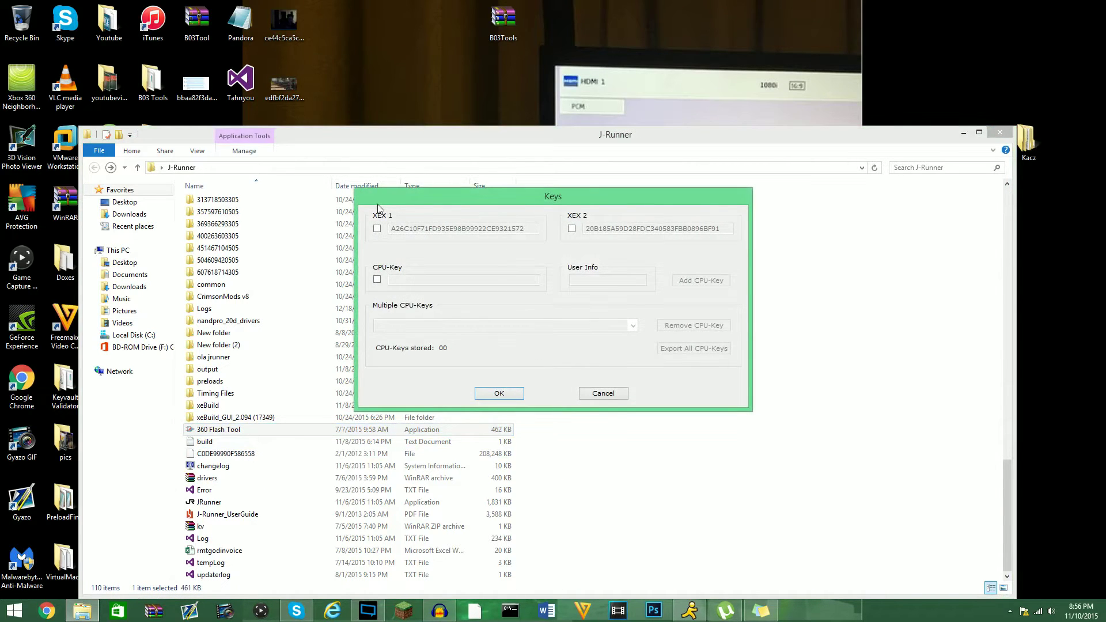
Start JRunner and load nanddump1.bin from the 46th nand dump folder as the source, dismissing the console type choice.
{"action": "double_click", "coordinate": [232, 504]}
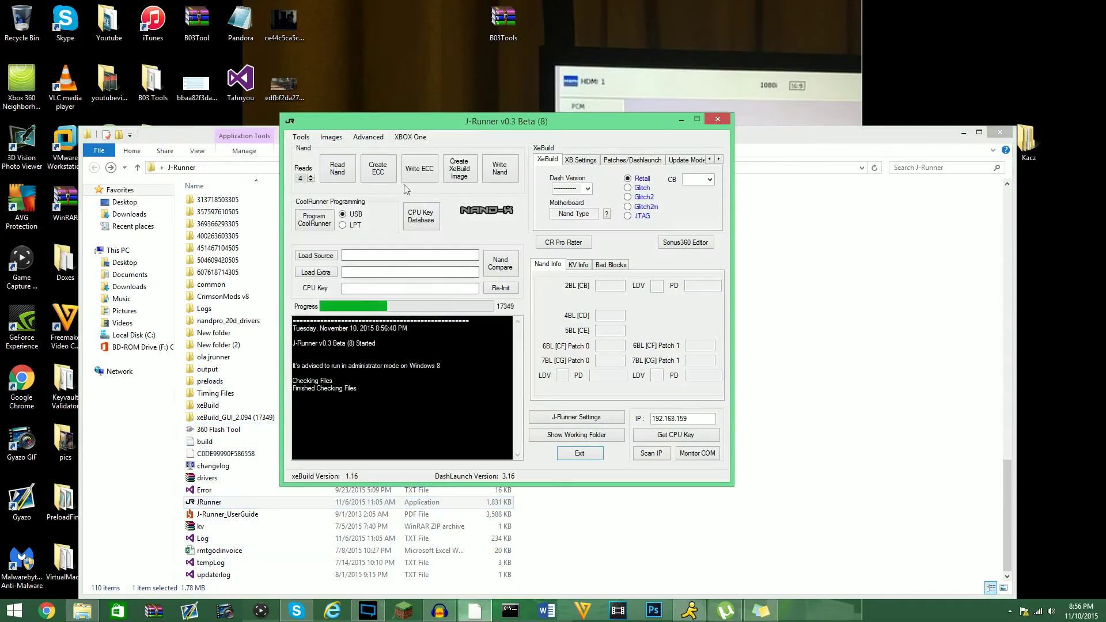
{"action": "left_click", "coordinate": [315, 257]}
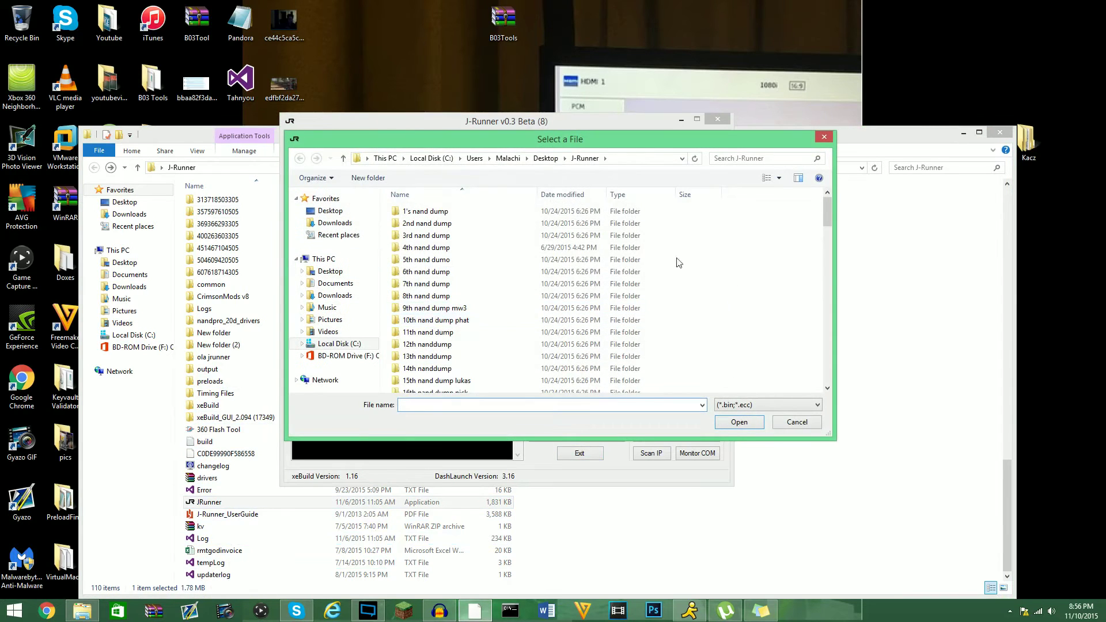
{"action": "left_click_drag", "start_coordinate": [831, 215], "coordinate": [819, 306]}
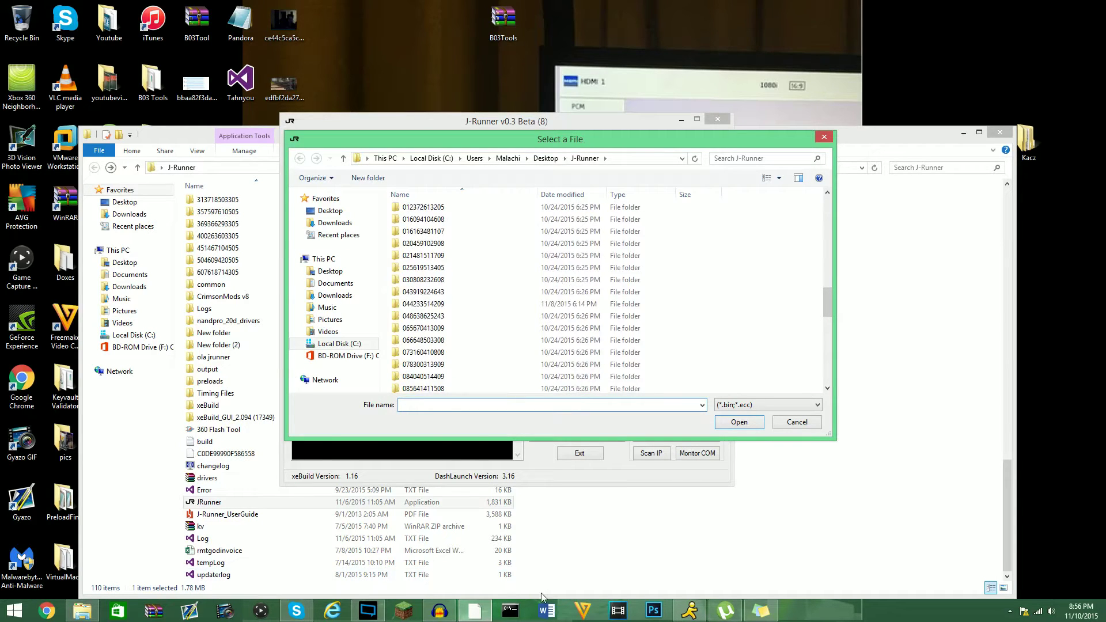
{"action": "left_click_drag", "start_coordinate": [890, 136], "coordinate": [876, 410]}
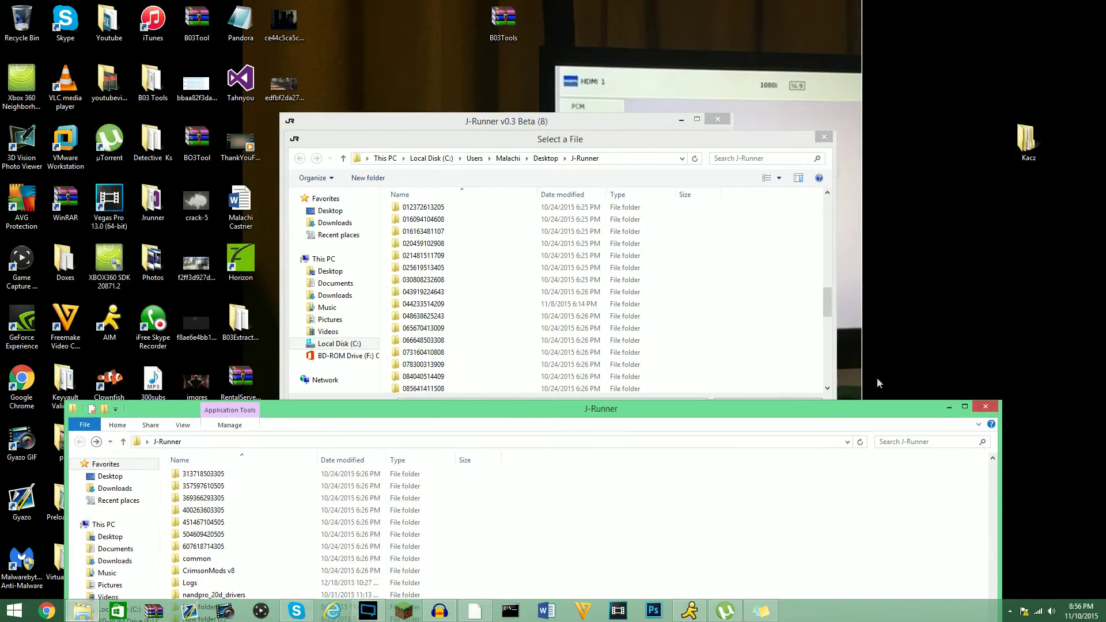
{"action": "left_click", "coordinate": [547, 127]}
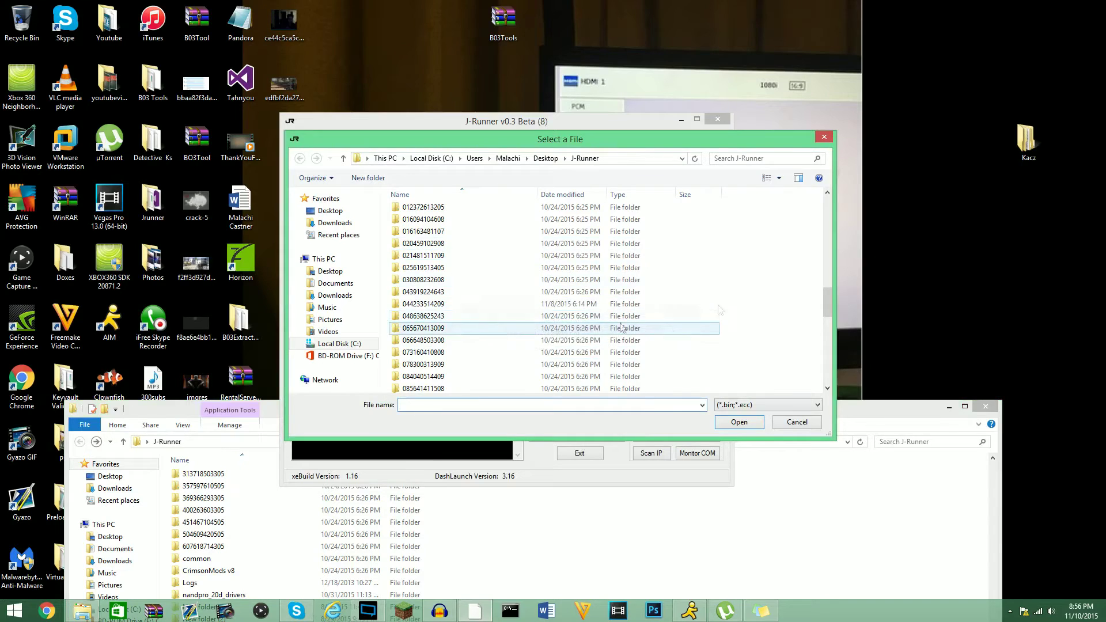
{"action": "left_click_drag", "start_coordinate": [827, 302], "coordinate": [803, 277]}
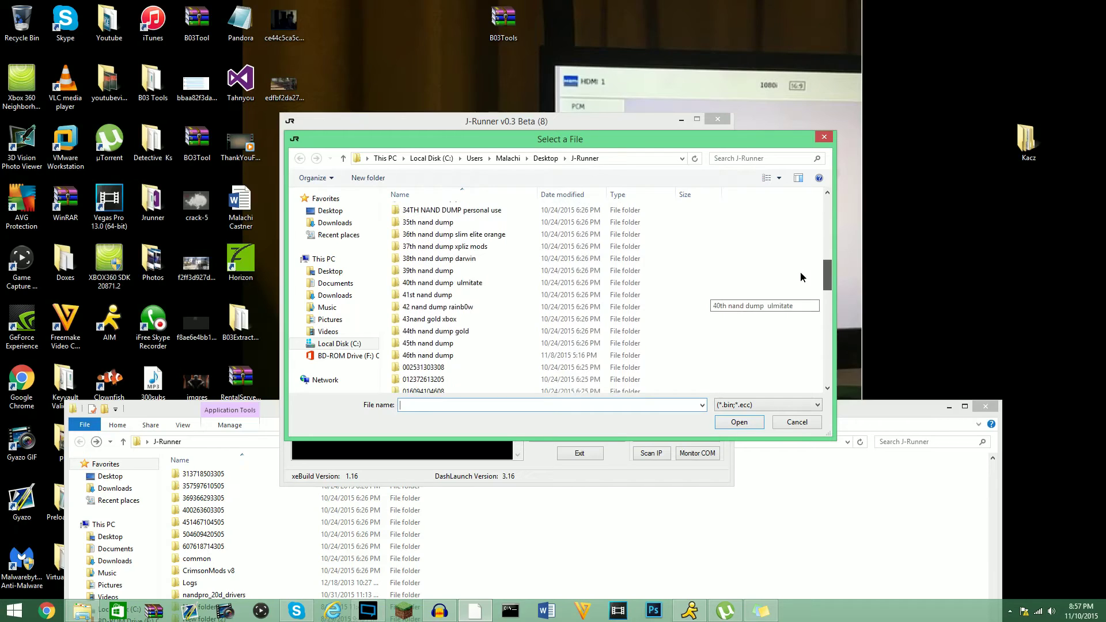
{"action": "double_click", "coordinate": [522, 357]}
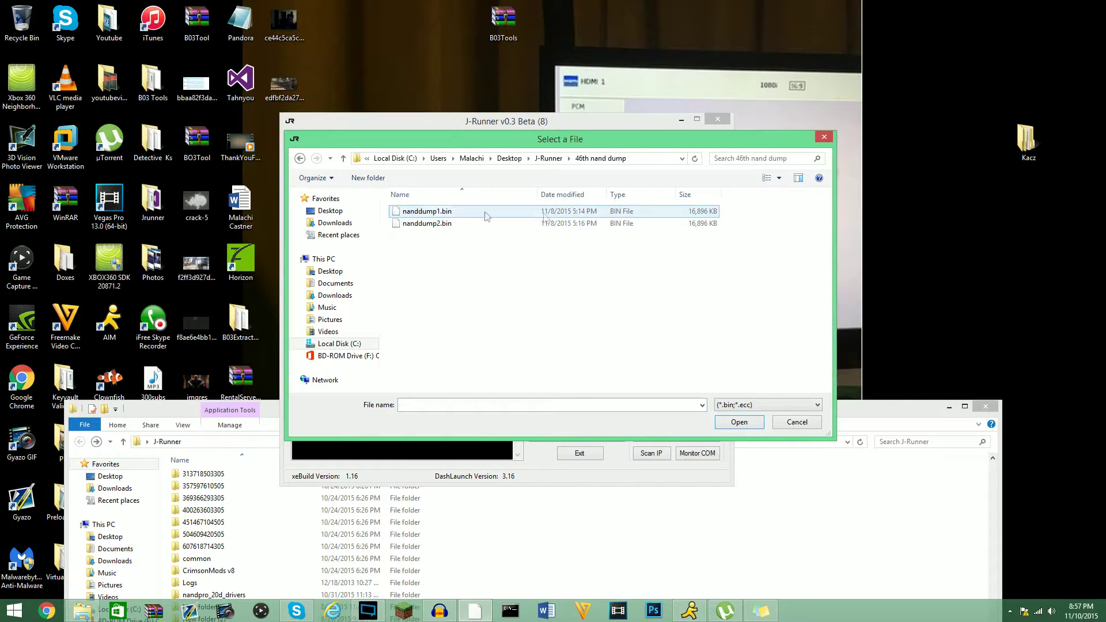
{"action": "double_click", "coordinate": [569, 214]}
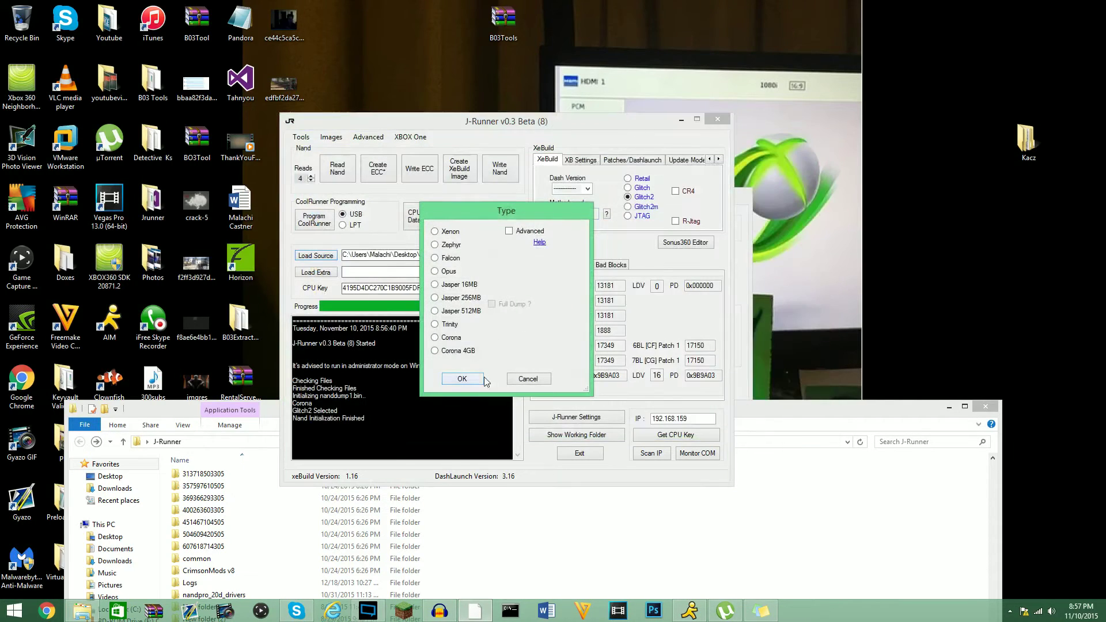
{"action": "left_click", "coordinate": [517, 380]}
Copy the console's CPU key from J-Runner and close the program.
{"action": "left_click_drag", "start_coordinate": [458, 286], "coordinate": [292, 289]}
{"action": "key", "text": "ctrl+c"}
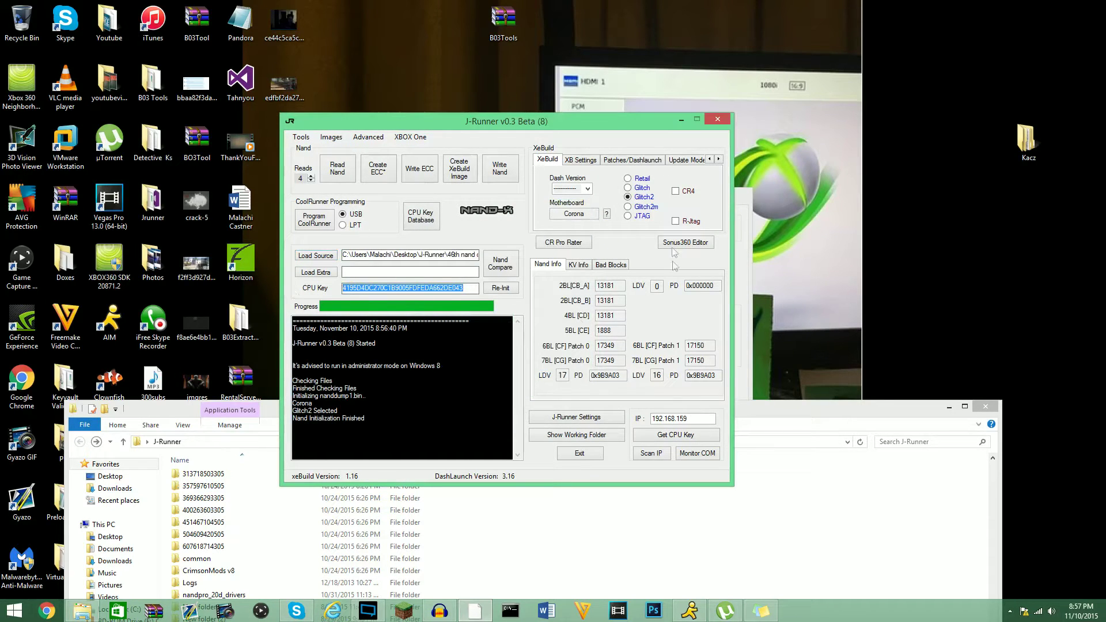
{"action": "left_click", "coordinate": [717, 119]}
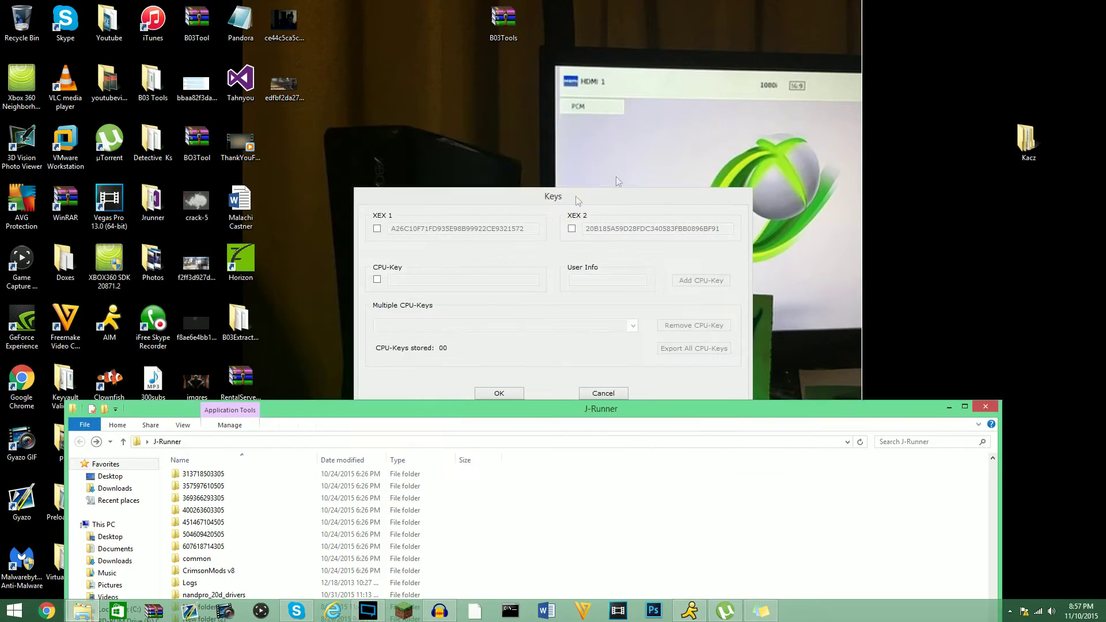
Enable the CPU-Key entry in the Keys dialog of 360 Flash Tool, paste the copied CPU key and confirm.
{"action": "left_click", "coordinate": [384, 288]}
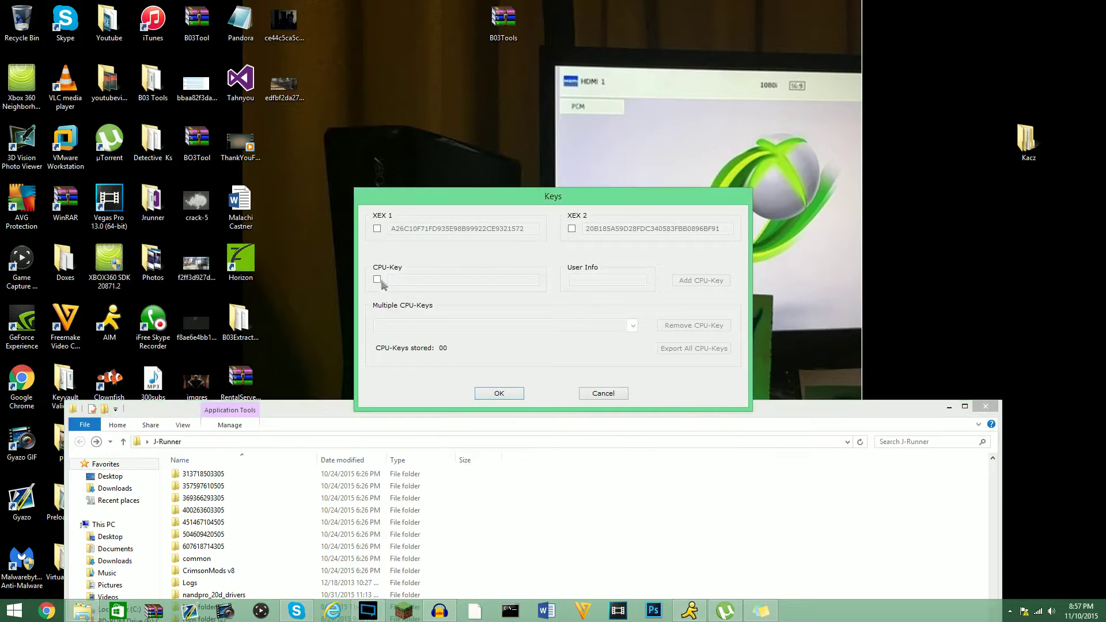
{"action": "left_click", "coordinate": [377, 280]}
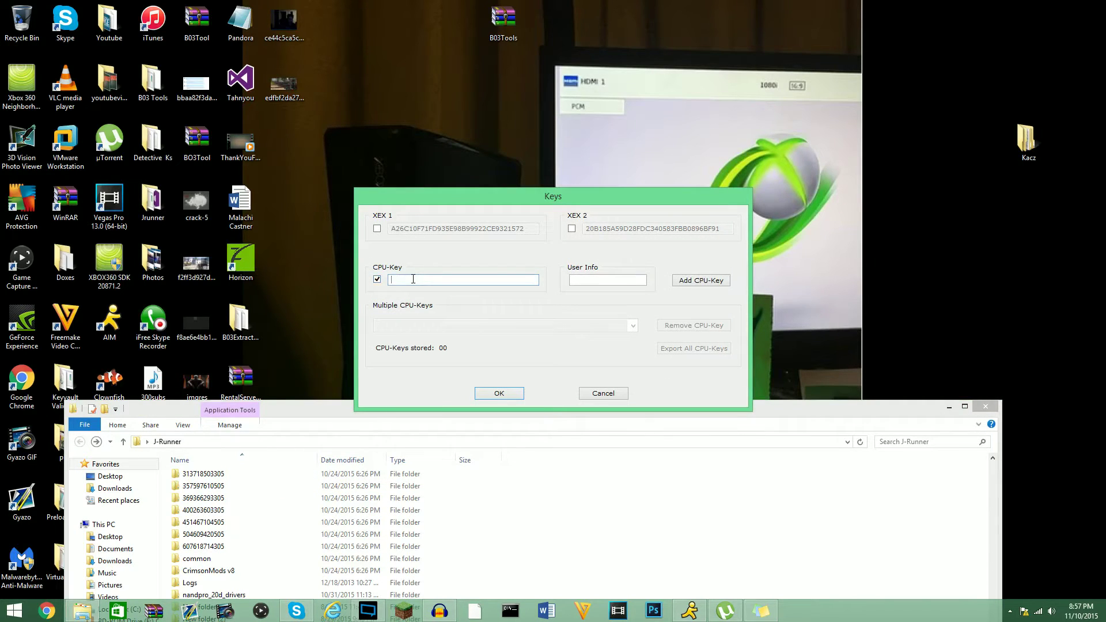
{"action": "key", "text": "ctrl+v"}
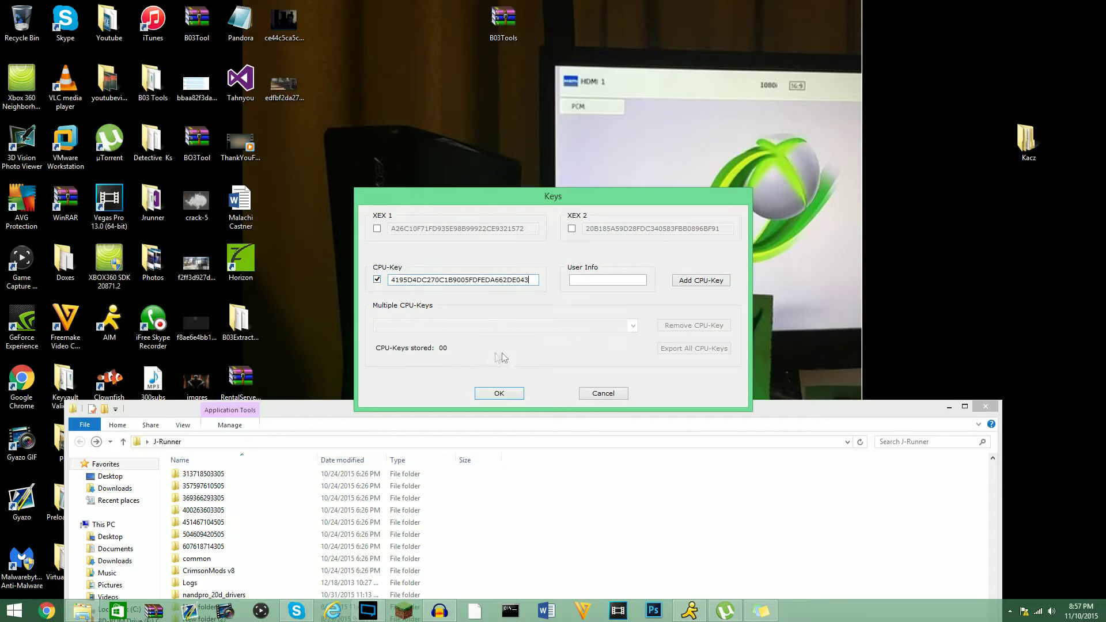
{"action": "left_click", "coordinate": [505, 395]}
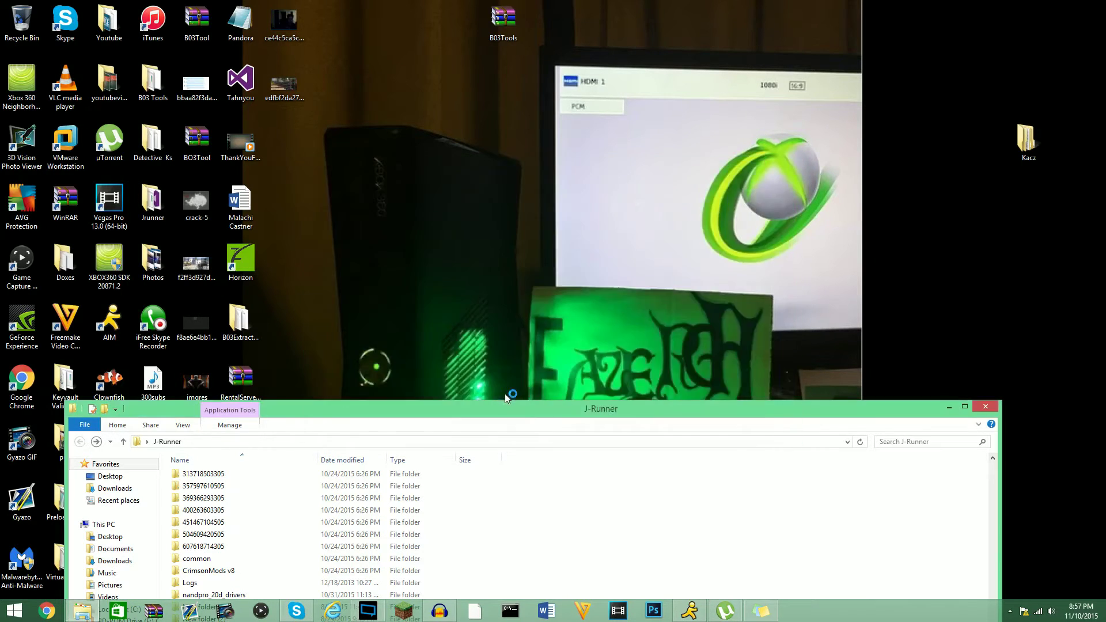
Open nanddump1.bin from the 46th nand dump folder inside the desktop's J-Runner folder, with all file types shown.
{"action": "left_click", "coordinate": [332, 201]}
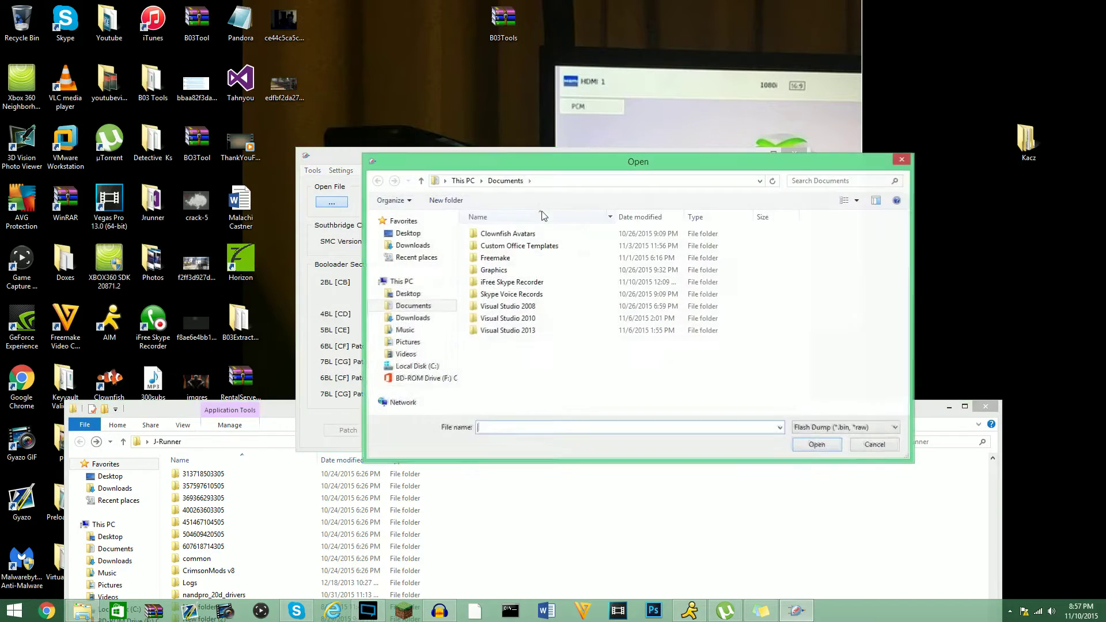
{"action": "left_click", "coordinate": [408, 294]}
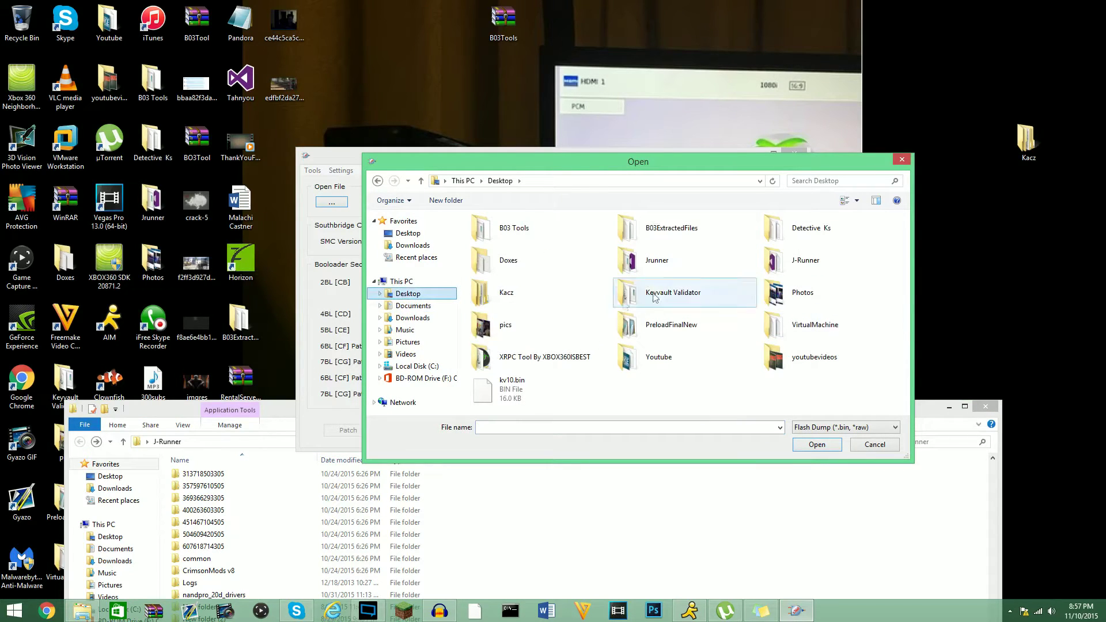
{"action": "double_click", "coordinate": [701, 250]}
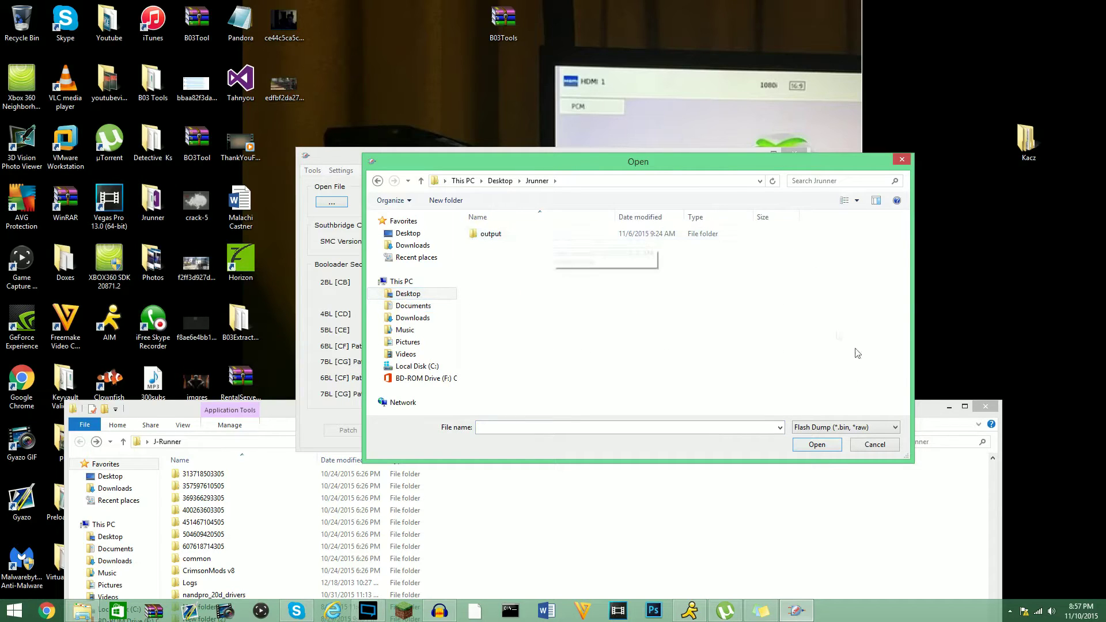
{"action": "left_click", "coordinate": [842, 424]}
{"action": "left_click", "coordinate": [834, 445]}
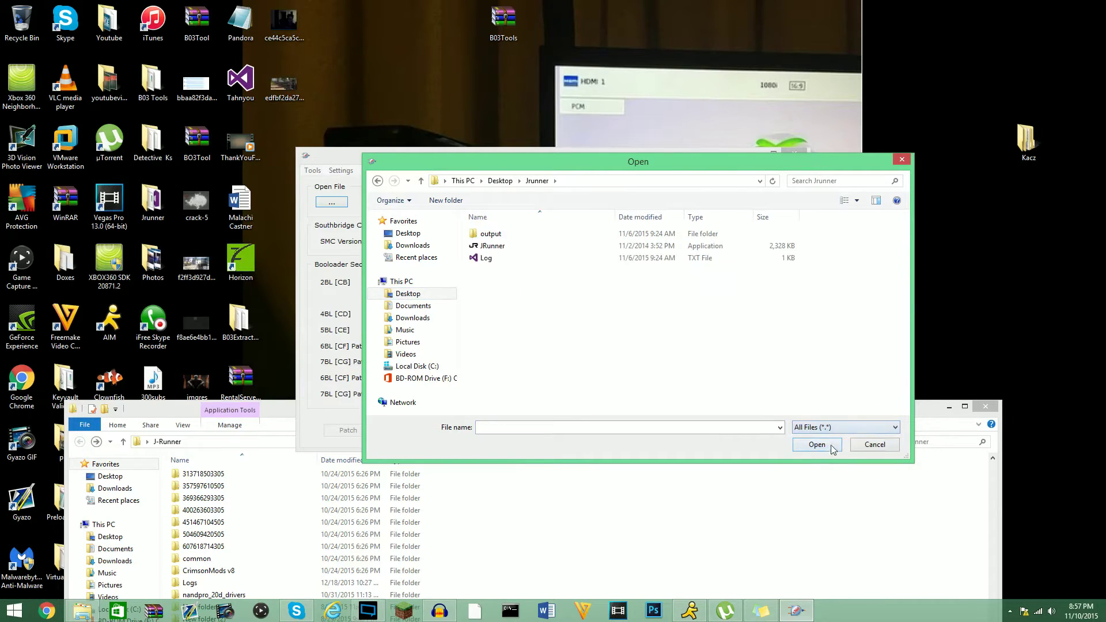
{"action": "left_click", "coordinate": [500, 180]}
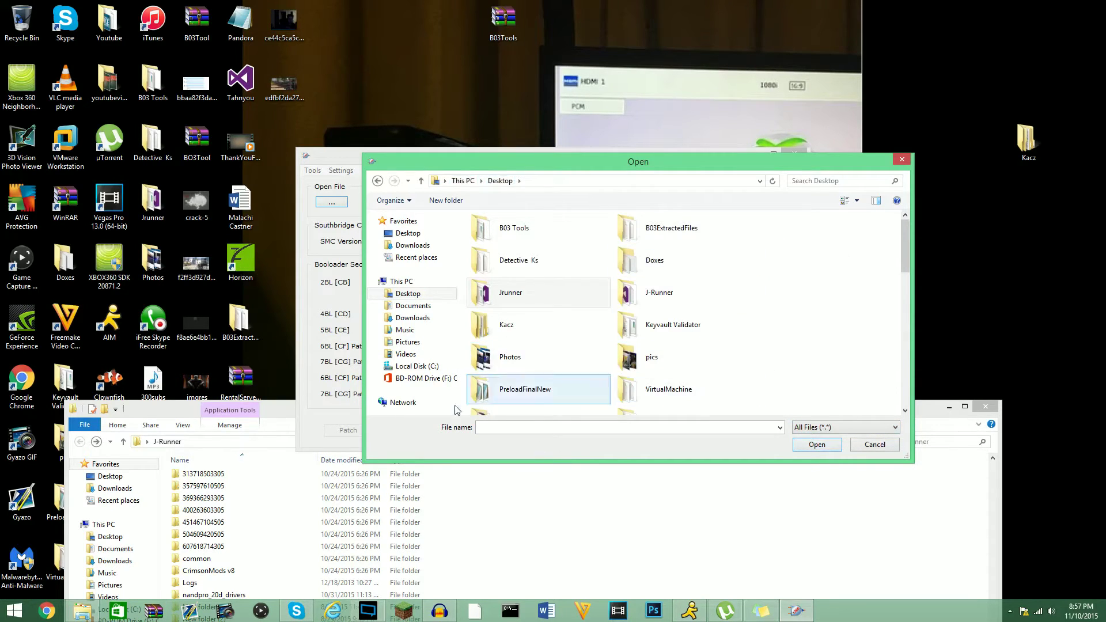
{"action": "double_click", "coordinate": [639, 294]}
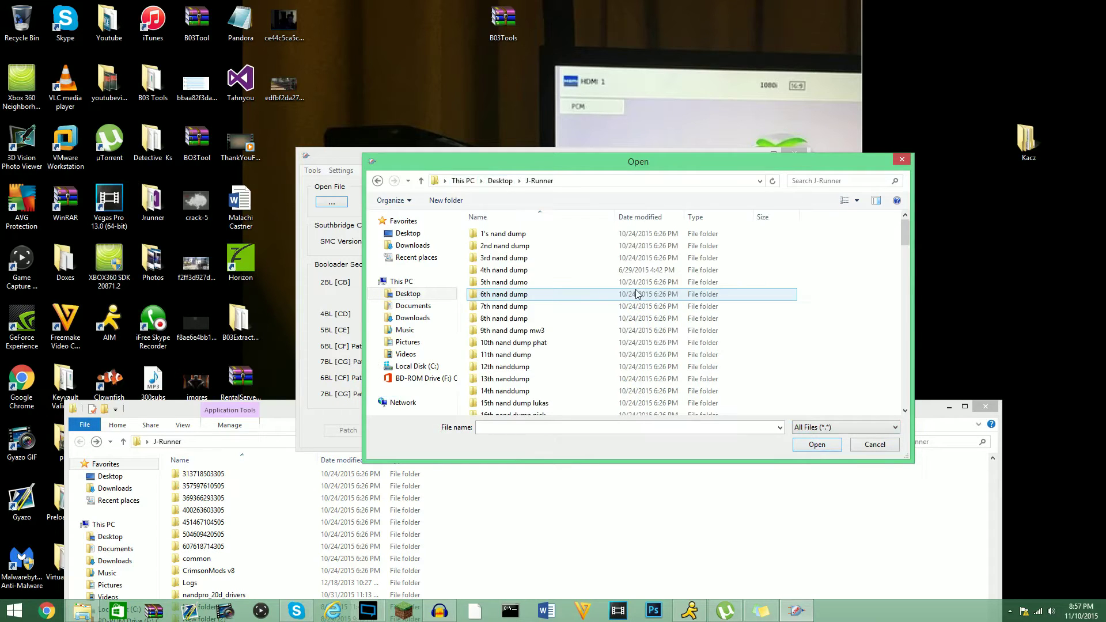
{"action": "left_click_drag", "start_coordinate": [903, 238], "coordinate": [918, 300]}
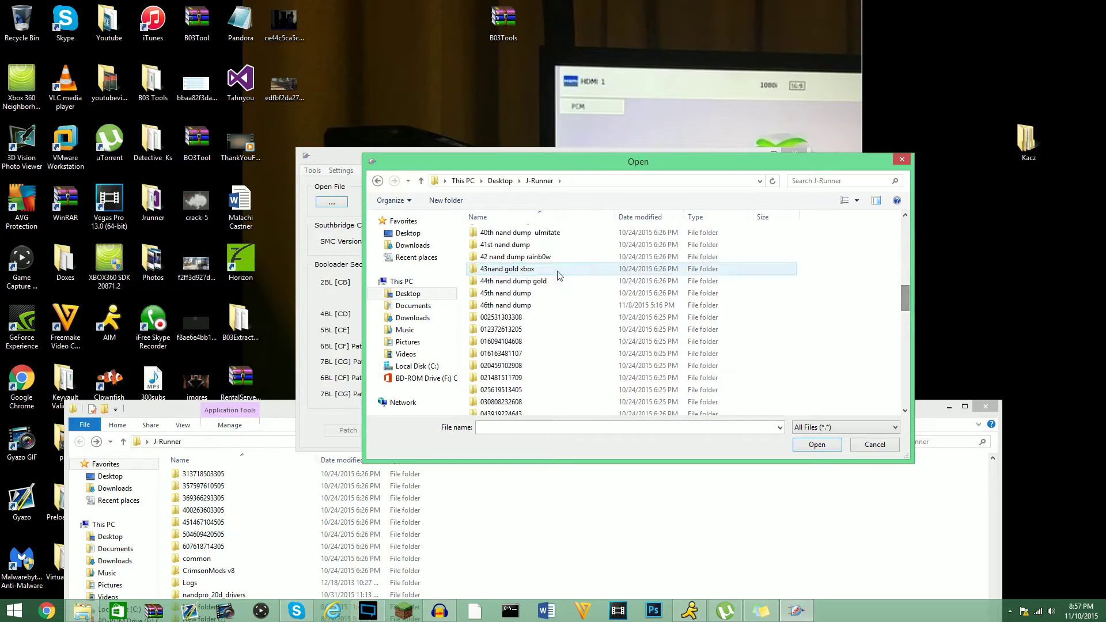
{"action": "double_click", "coordinate": [522, 307]}
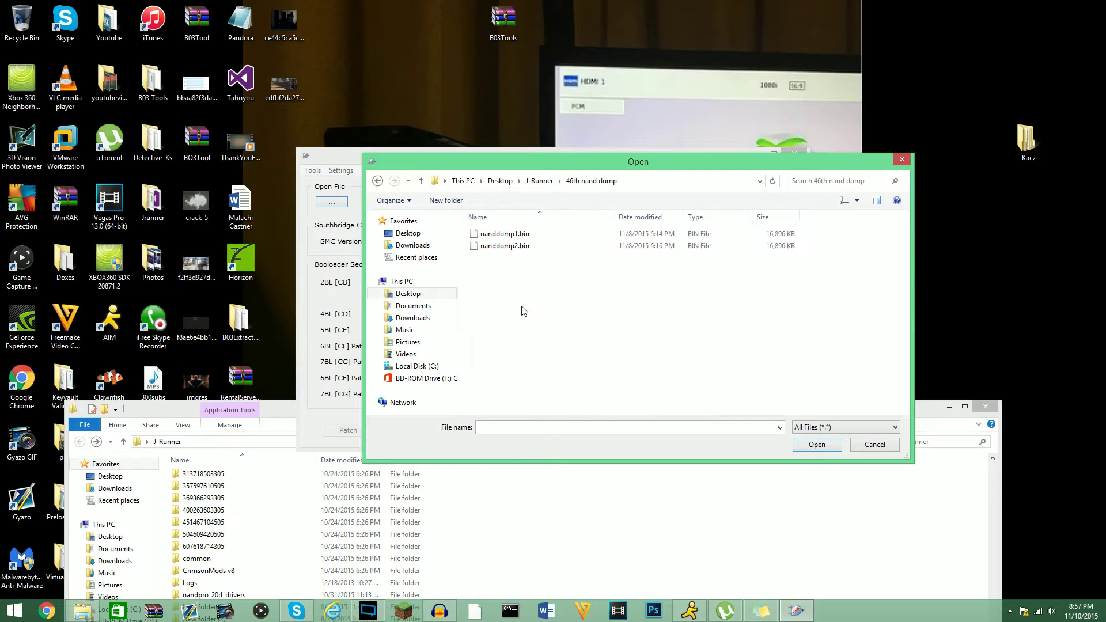
{"action": "double_click", "coordinate": [526, 236]}
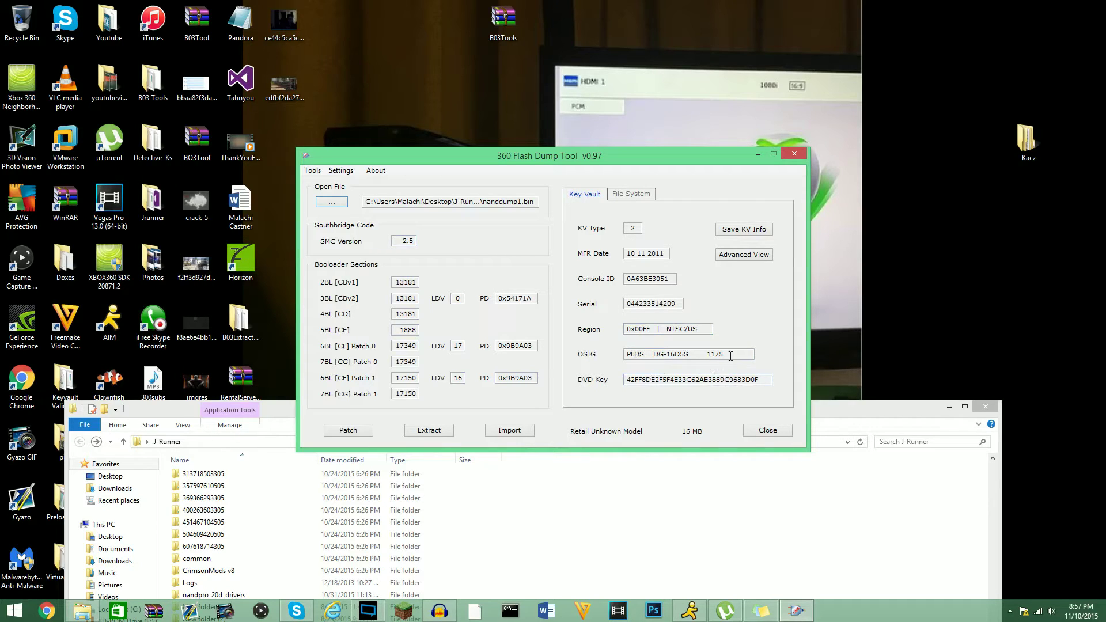
Examine the dump's key vault details, from OSIG and region to manufacturing date, and its file system listing.
{"action": "left_click_drag", "start_coordinate": [729, 355], "coordinate": [635, 357]}
{"action": "left_click_drag", "start_coordinate": [703, 330], "coordinate": [606, 333]}
{"action": "left_click_drag", "start_coordinate": [681, 305], "coordinate": [562, 311]}
{"action": "left_click_drag", "start_coordinate": [672, 280], "coordinate": [575, 277]}
{"action": "left_click_drag", "start_coordinate": [672, 254], "coordinate": [541, 251]}
{"action": "left_click", "coordinate": [651, 253]}
{"action": "left_click", "coordinate": [631, 195]}
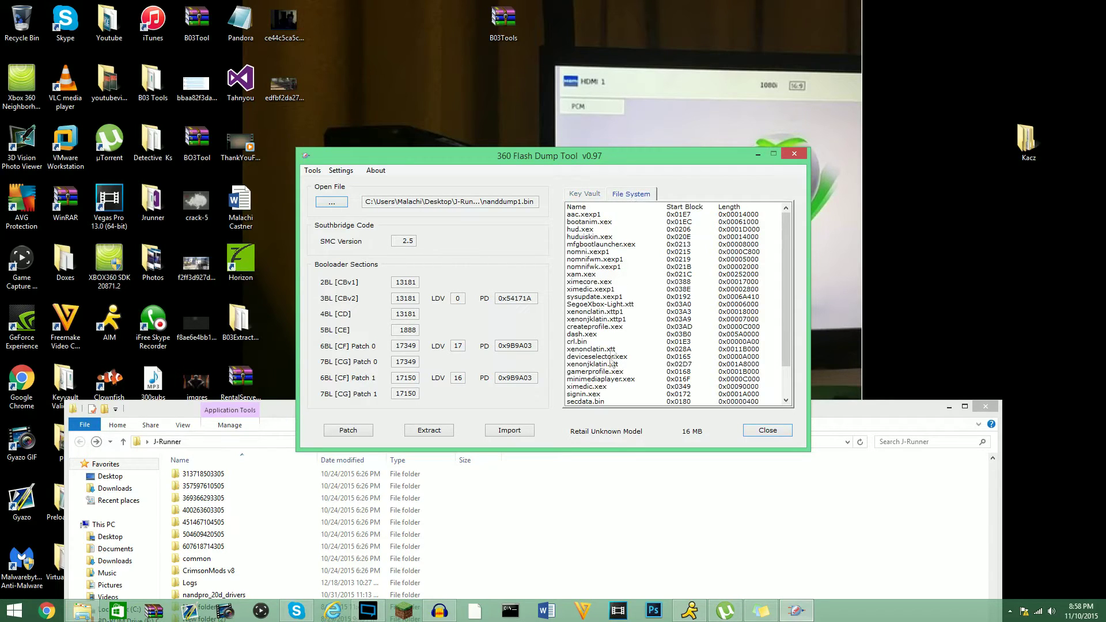
{"action": "mouse_move", "coordinate": [787, 253]}
{"action": "left_mouse_down"}
{"action": "mouse_move", "coordinate": [787, 278]}
{"action": "mouse_move", "coordinate": [787, 254]}
{"action": "left_mouse_up"}
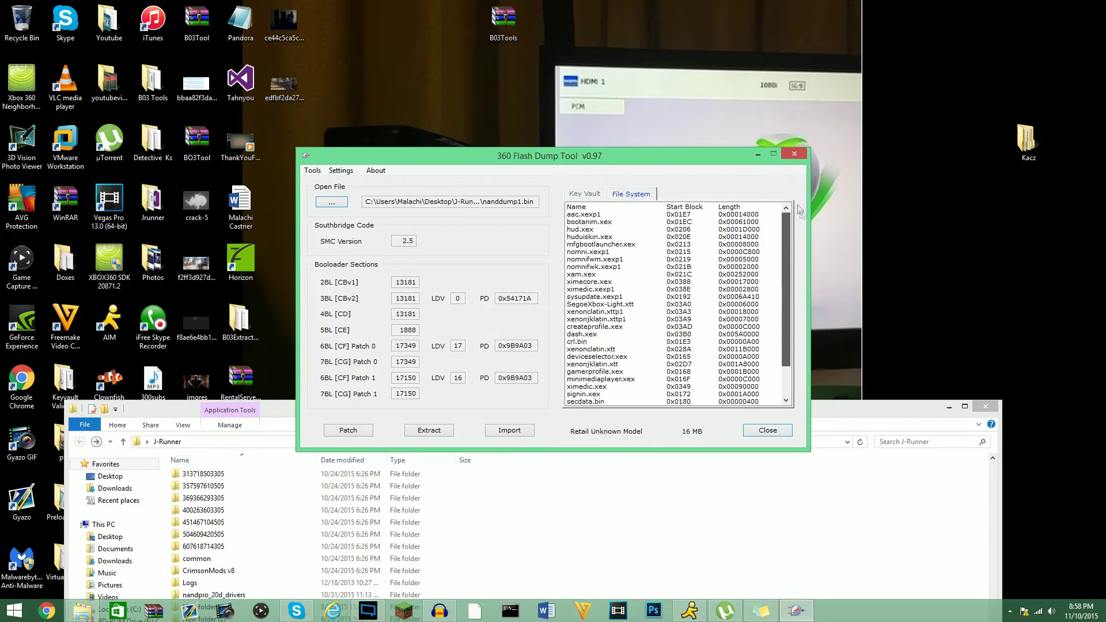
{"action": "left_click", "coordinate": [583, 195]}
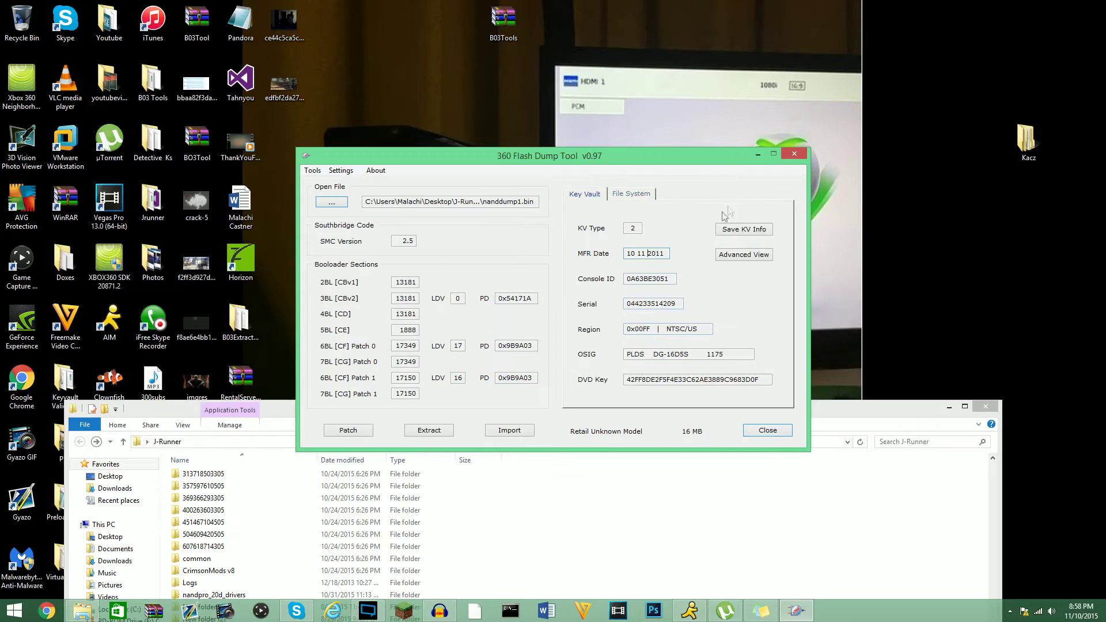
Extract only the Key Vault from the dump into a new folder named KVS inside J-Runner.
{"action": "left_click", "coordinate": [431, 432]}
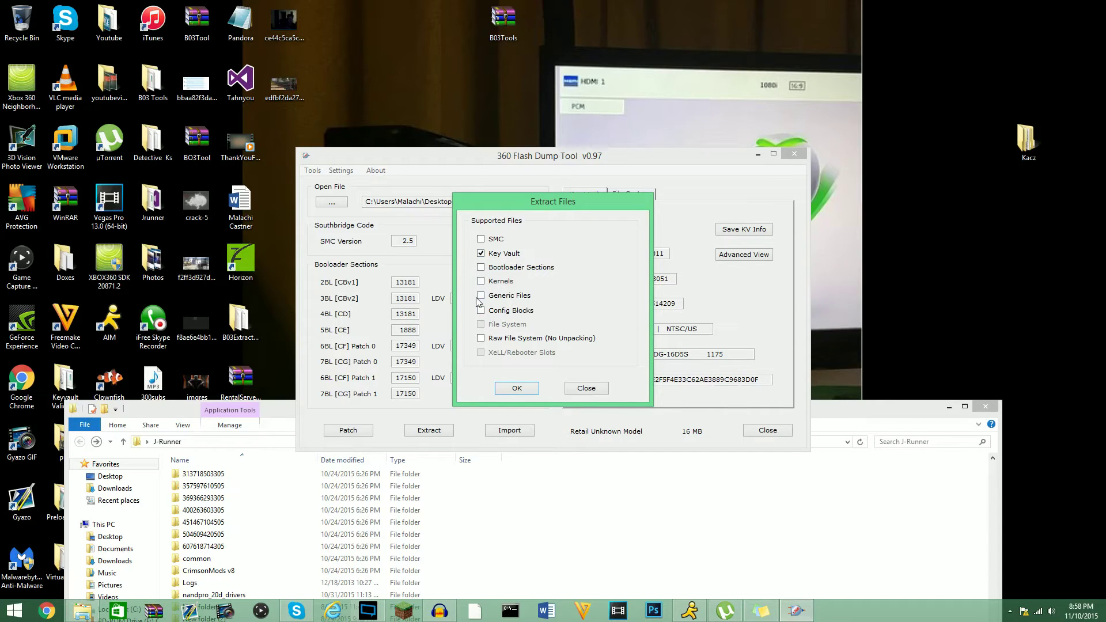
{"action": "left_click", "coordinate": [516, 392]}
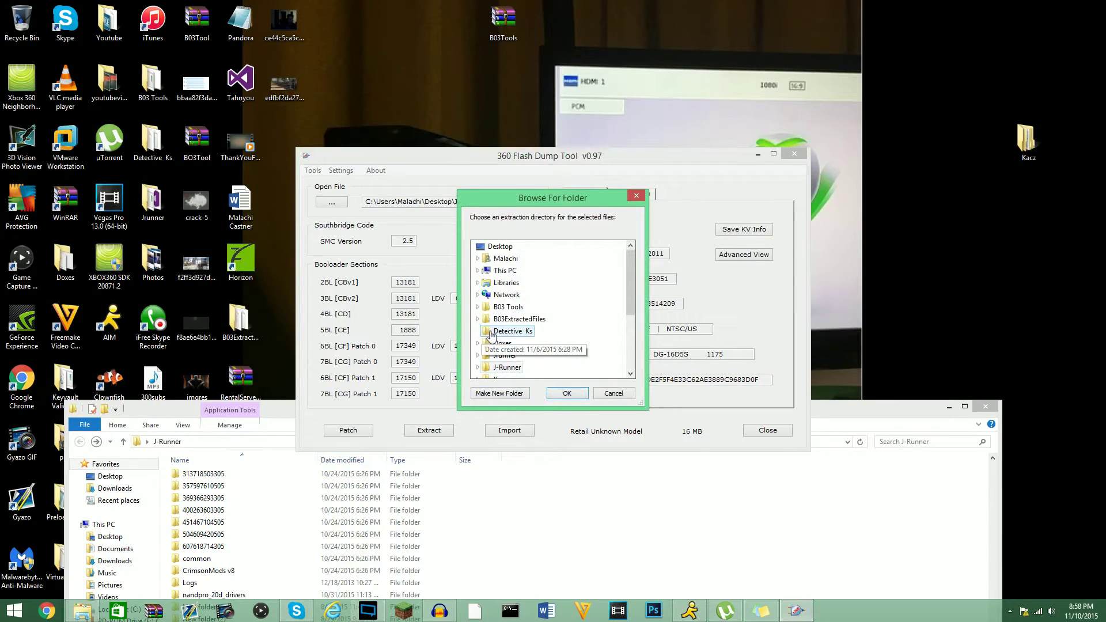
{"action": "left_click_drag", "start_coordinate": [631, 282], "coordinate": [631, 318]}
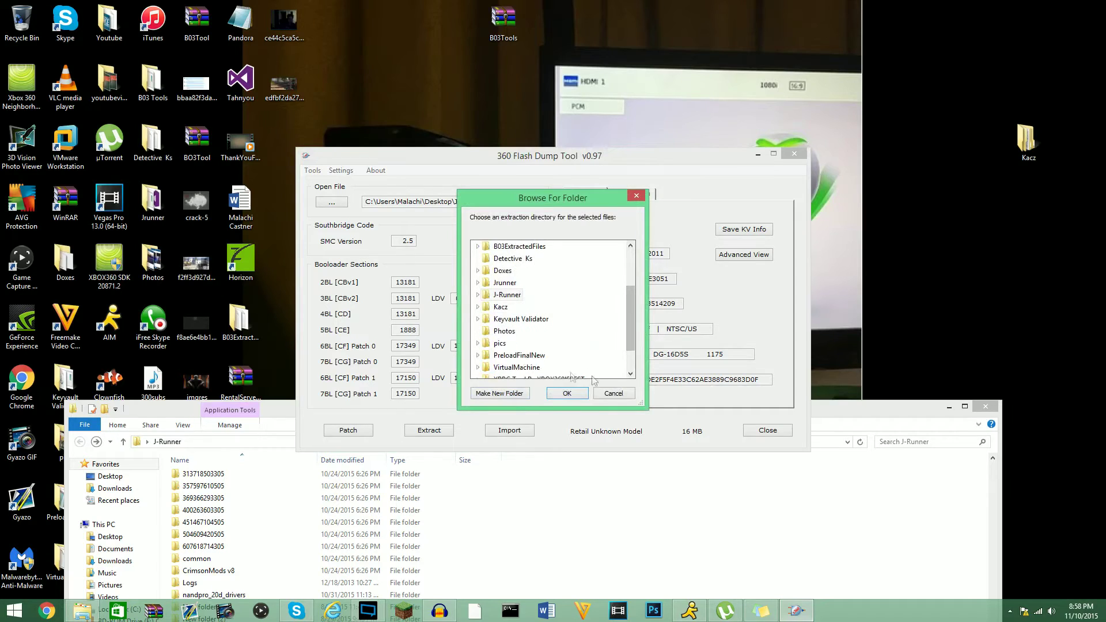
{"action": "left_click", "coordinate": [499, 393]}
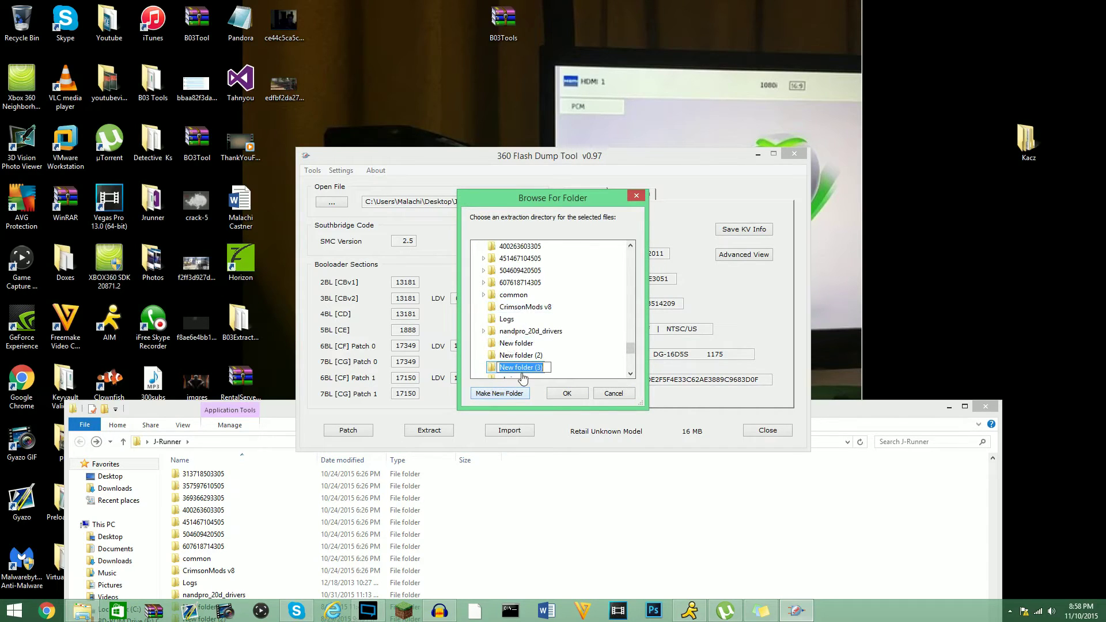
{"action": "key", "text": "BackSpace"}
{"action": "type", "text": "KVS"}
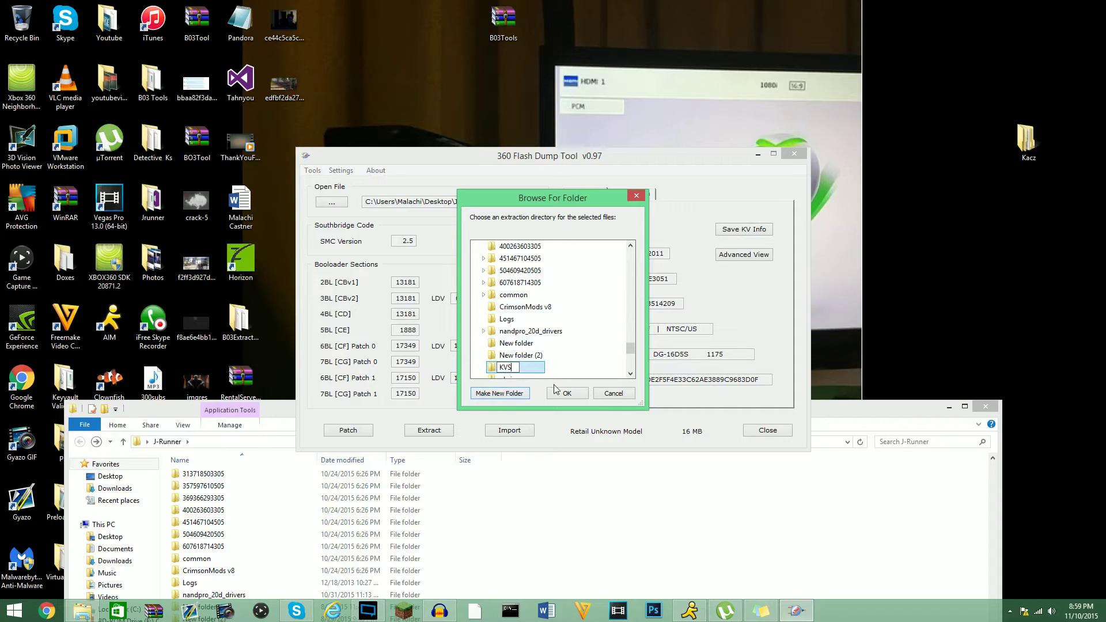
{"action": "key", "text": "Return"}
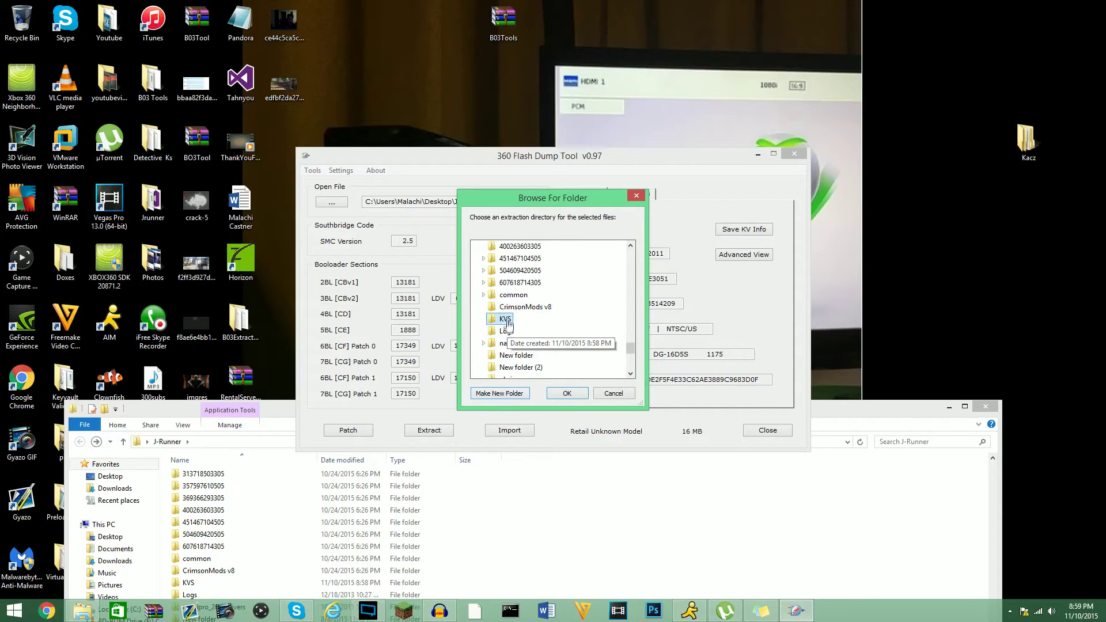
{"action": "left_click", "coordinate": [567, 393]}
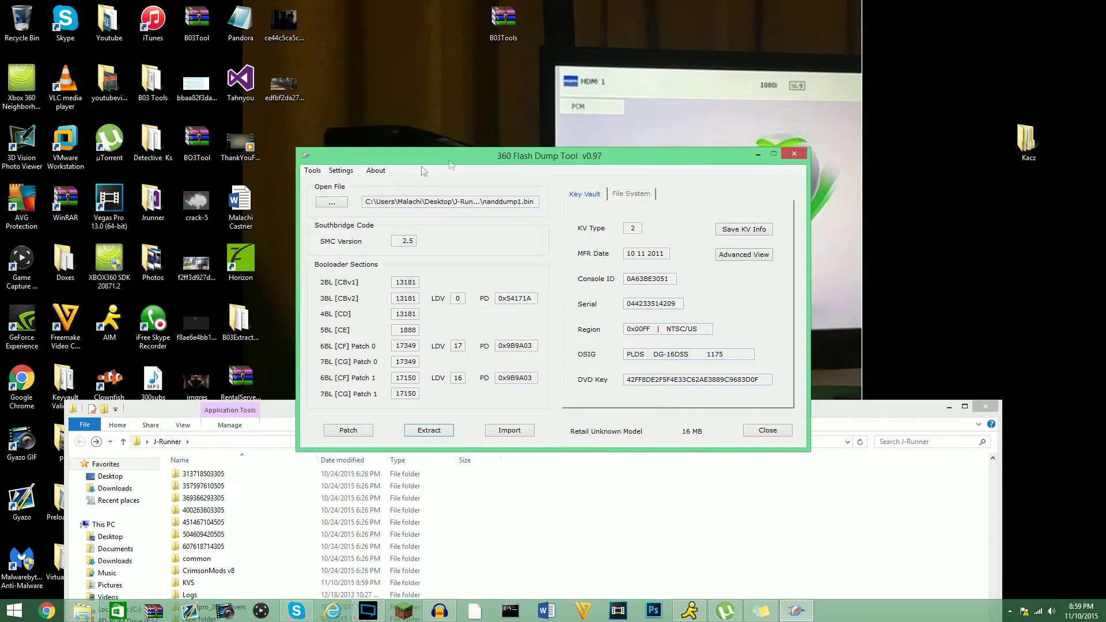
Clear the J-Runner folder window out of the way and search the computer for kvs.
{"action": "left_click_drag", "start_coordinate": [429, 167], "coordinate": [559, 82]}
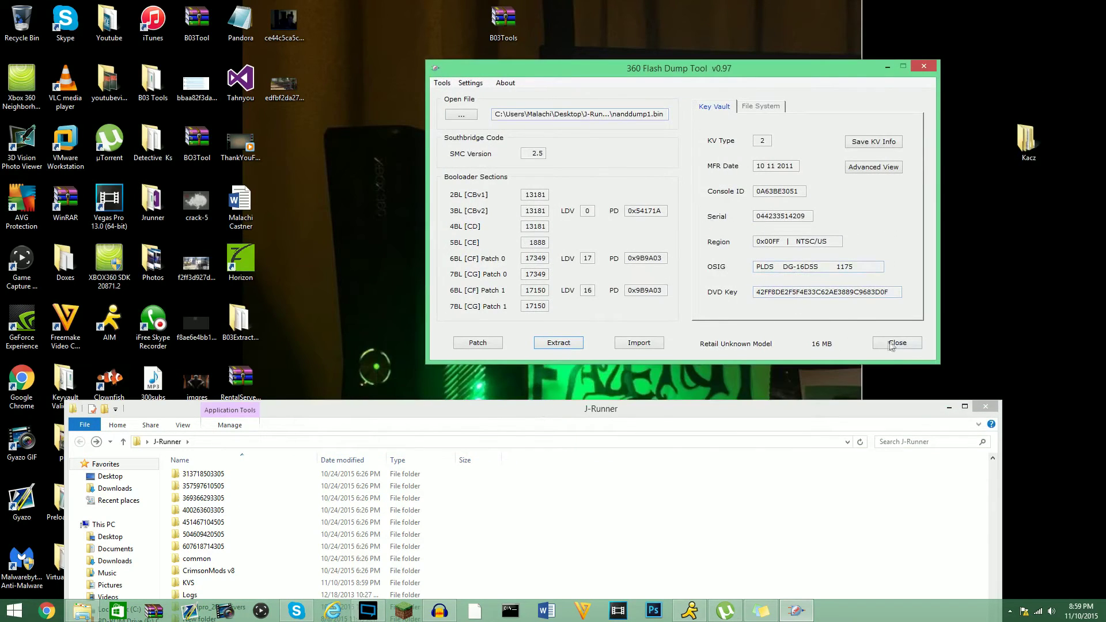
{"action": "left_click", "coordinate": [950, 406]}
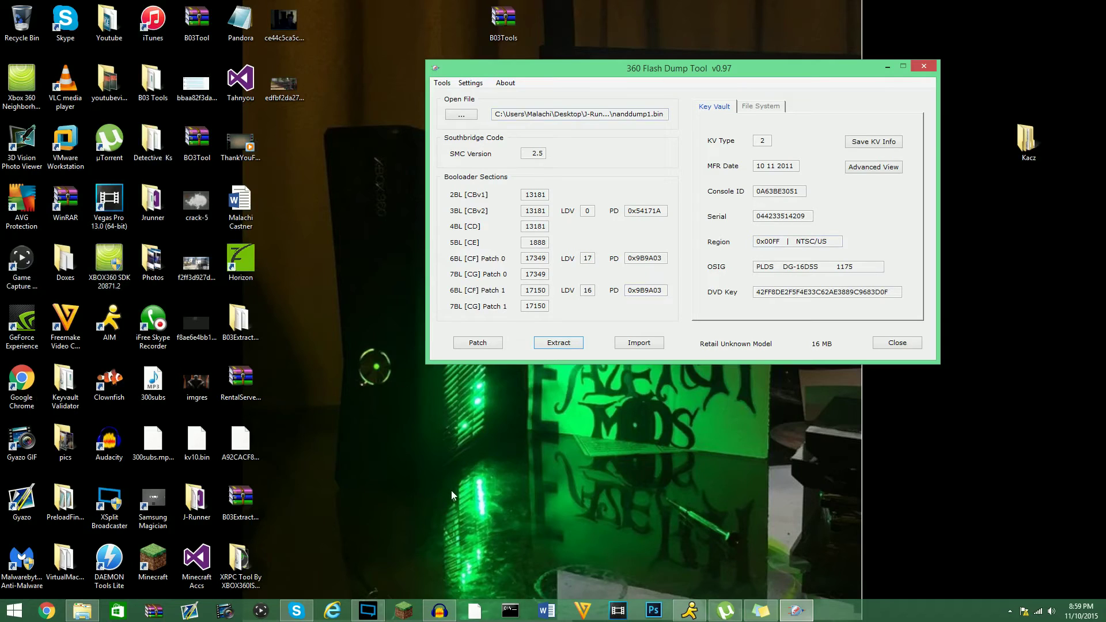
{"action": "left_click", "coordinate": [15, 611]}
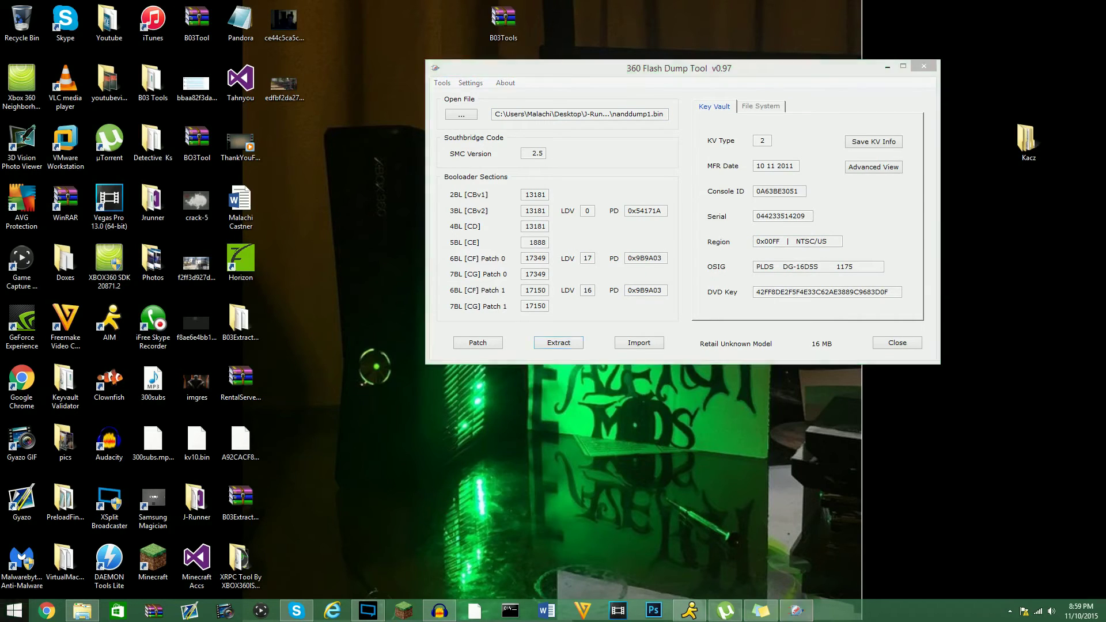
{"action": "left_click", "coordinate": [1068, 47]}
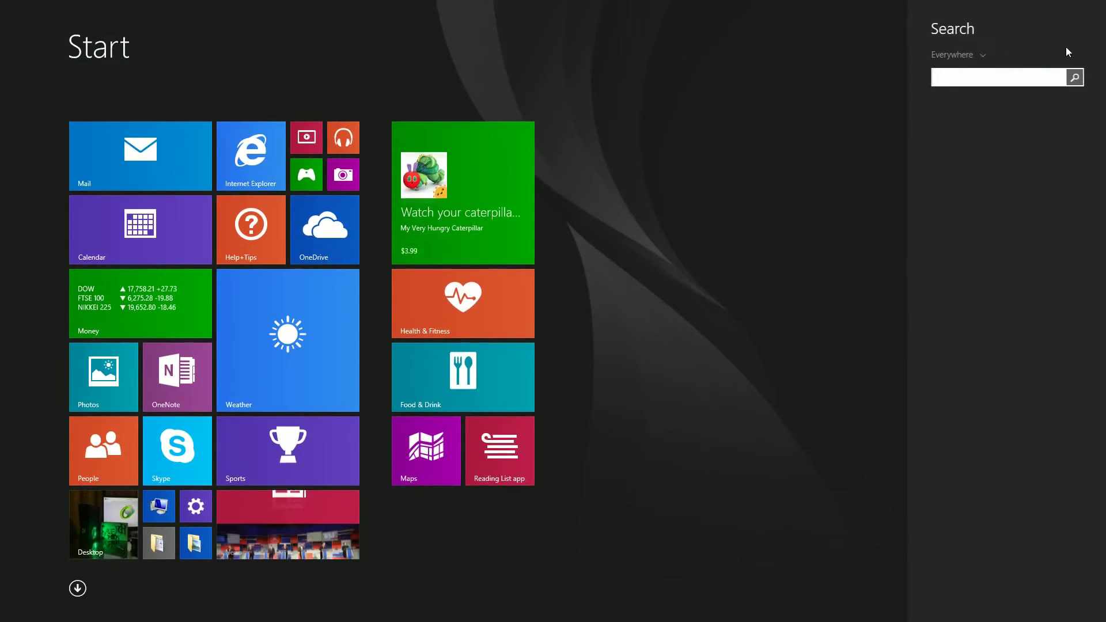
{"action": "type", "text": "kvs"}
{"action": "left_click", "coordinate": [955, 113]}
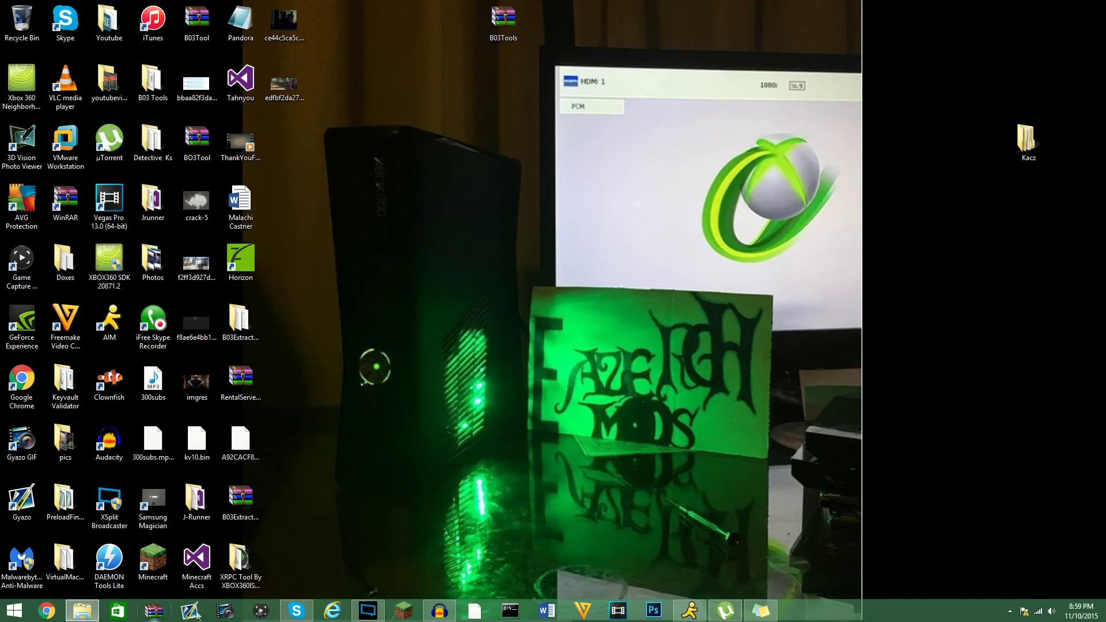
Relaunch 360 Flash Tool from the J-Runner folder, allow it to run, and load nanddump1.bin again.
{"action": "left_click", "coordinate": [82, 610]}
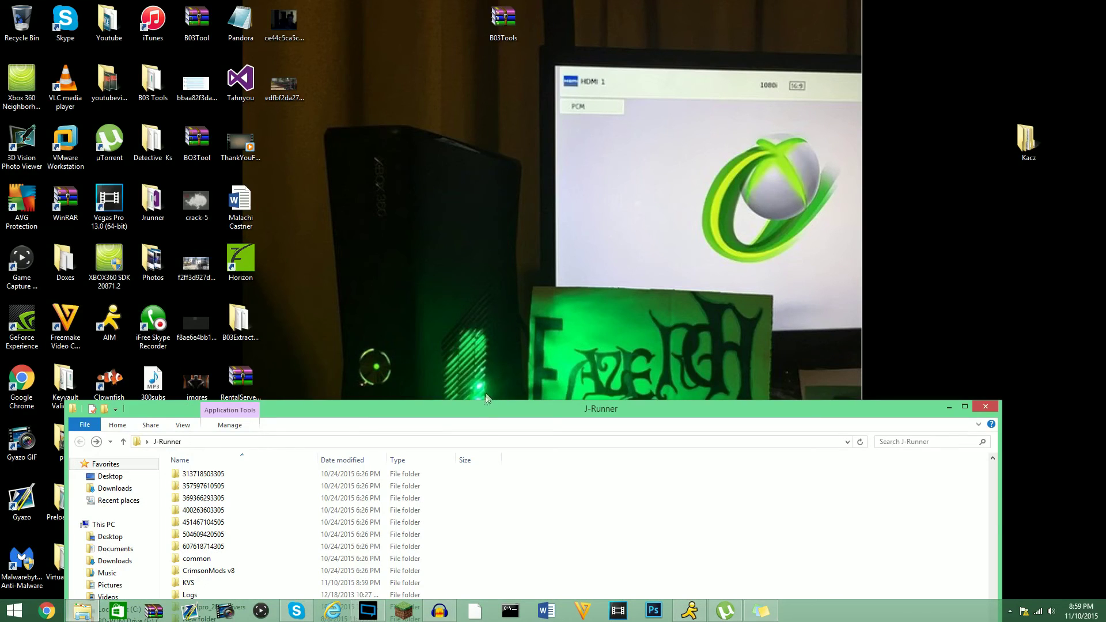
{"action": "left_click_drag", "start_coordinate": [482, 402], "coordinate": [551, 126]}
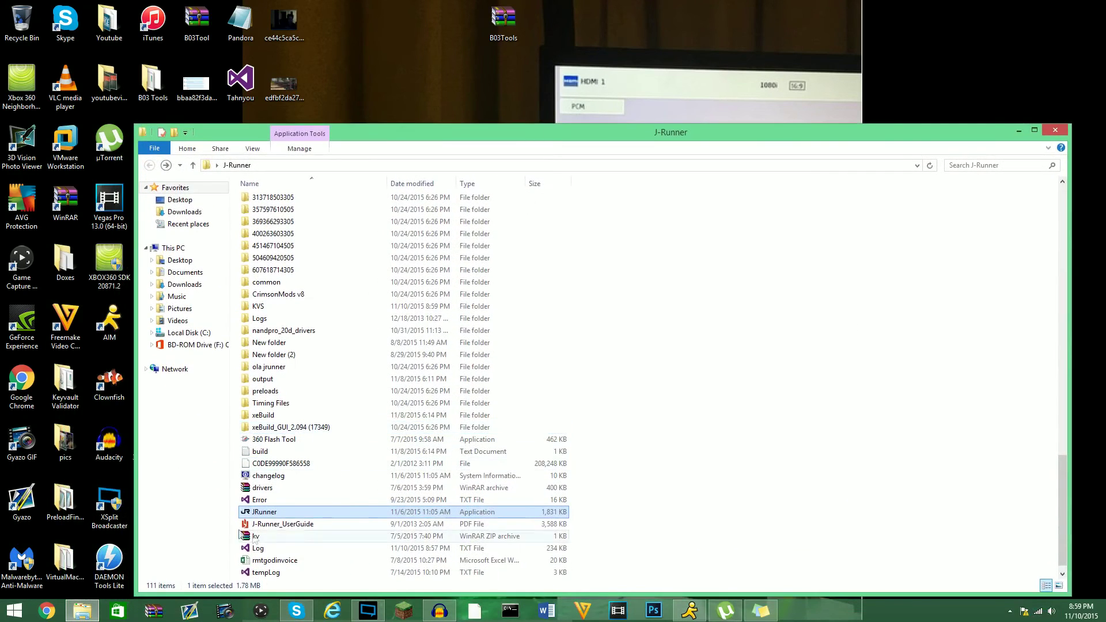
{"action": "double_click", "coordinate": [287, 440]}
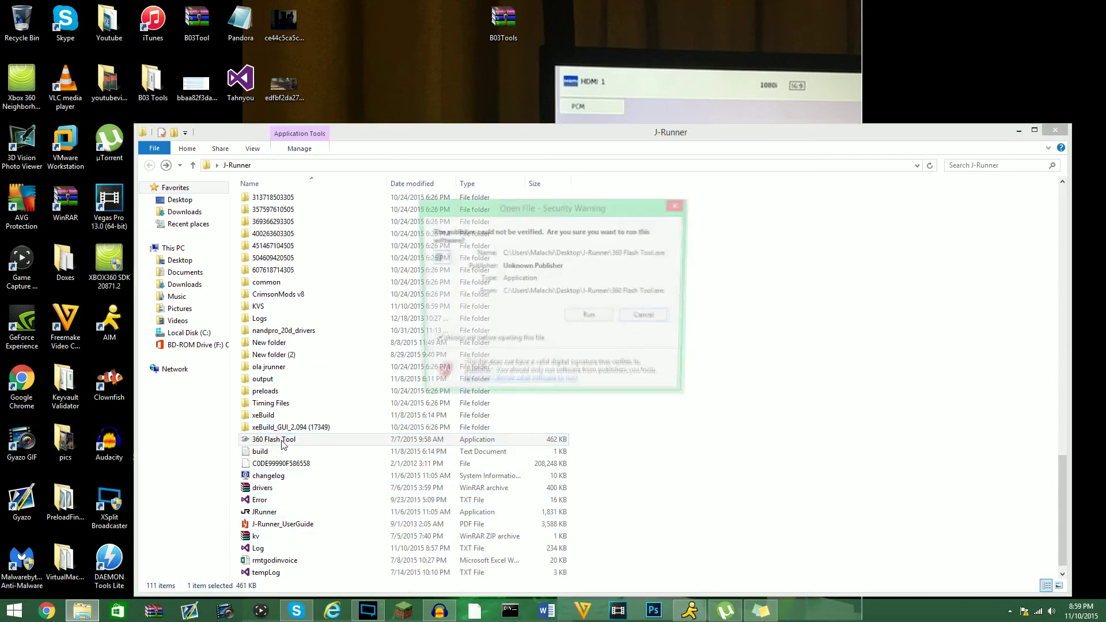
{"action": "left_click", "coordinate": [591, 317]}
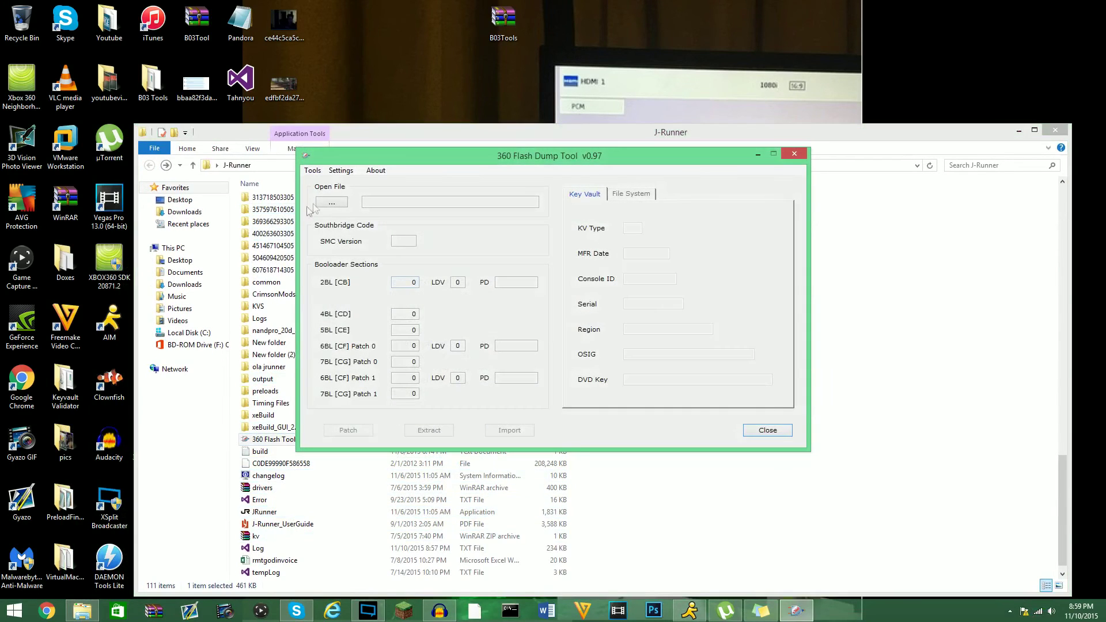
{"action": "left_click", "coordinate": [332, 202]}
{"action": "double_click", "coordinate": [490, 233]}
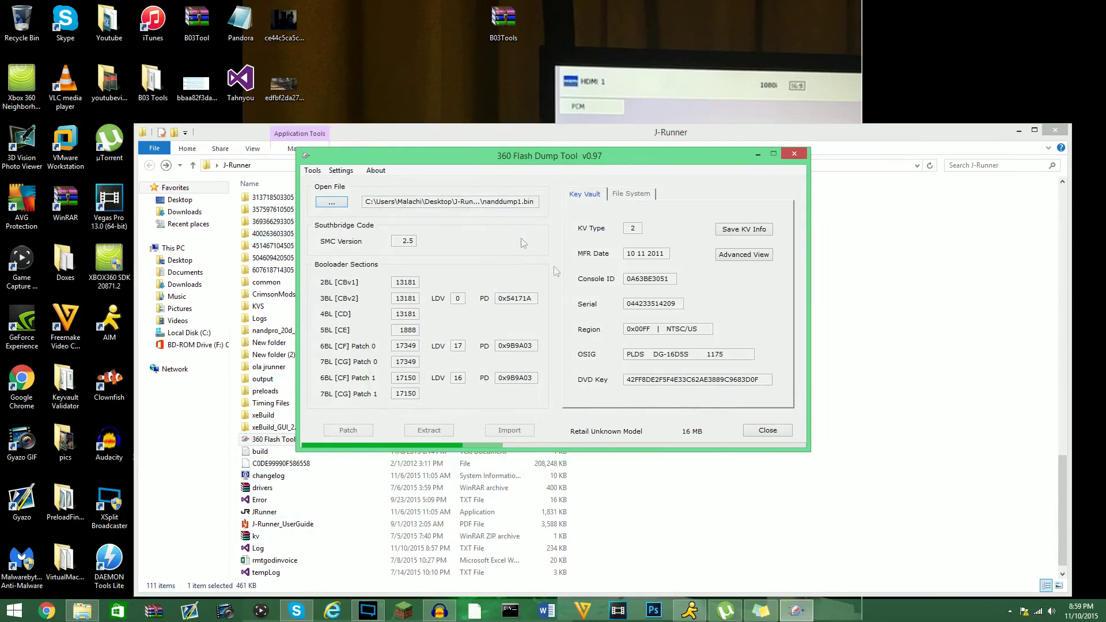
Extract only the Key Vault from the loaded dump to the Desktop.
{"action": "left_click", "coordinate": [437, 431]}
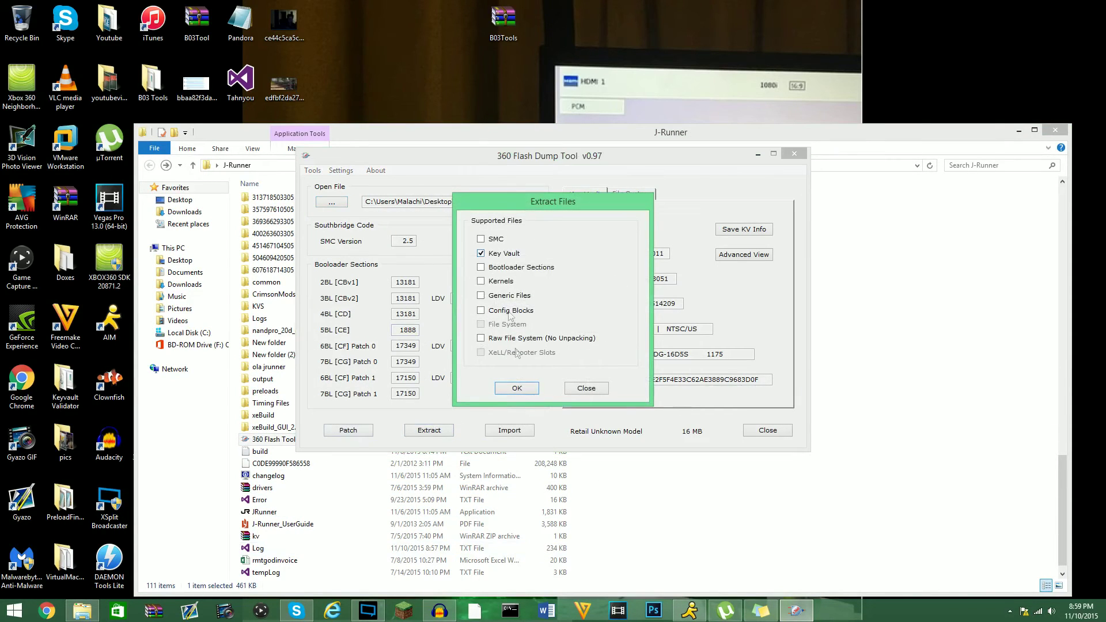
{"action": "left_click", "coordinate": [517, 388]}
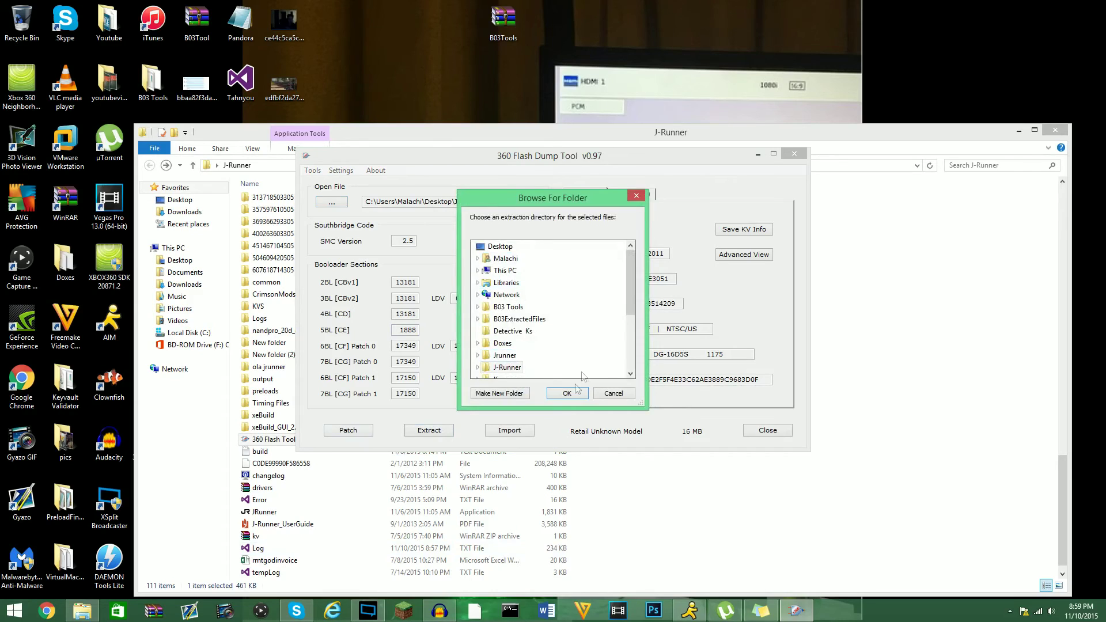
{"action": "left_click", "coordinate": [500, 247]}
{"action": "left_click", "coordinate": [567, 394]}
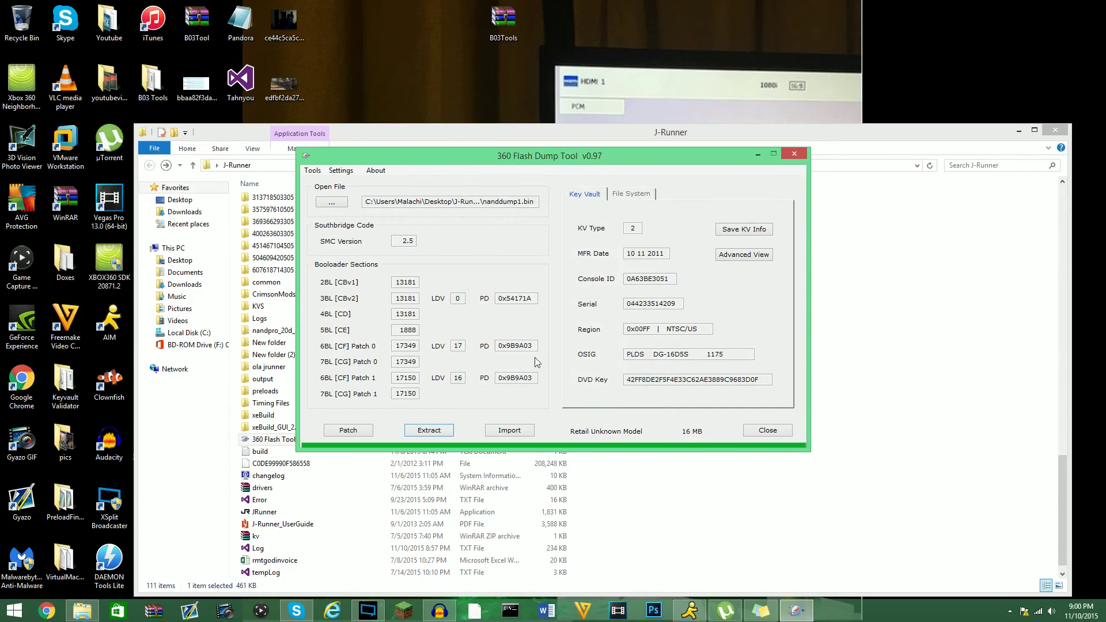
Move the J-Runner window aside, minimize 360 Flash Tool, and open the extracted KeyVault folder on the desktop.
{"action": "left_click_drag", "start_coordinate": [478, 138], "coordinate": [697, 204]}
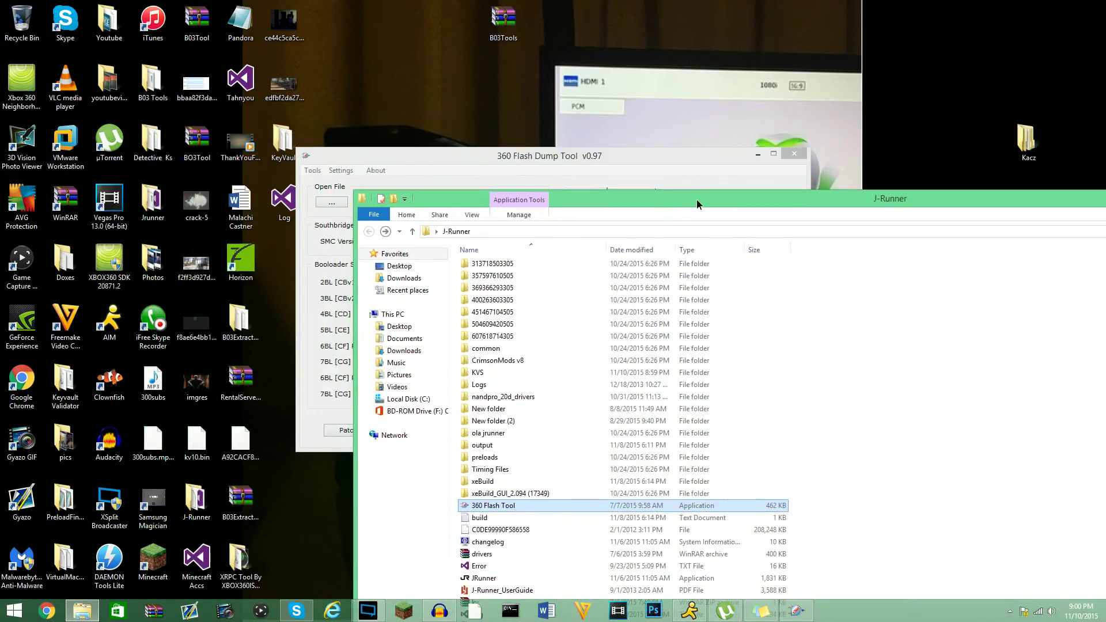
{"action": "left_click", "coordinate": [599, 162]}
{"action": "left_click", "coordinate": [758, 154]}
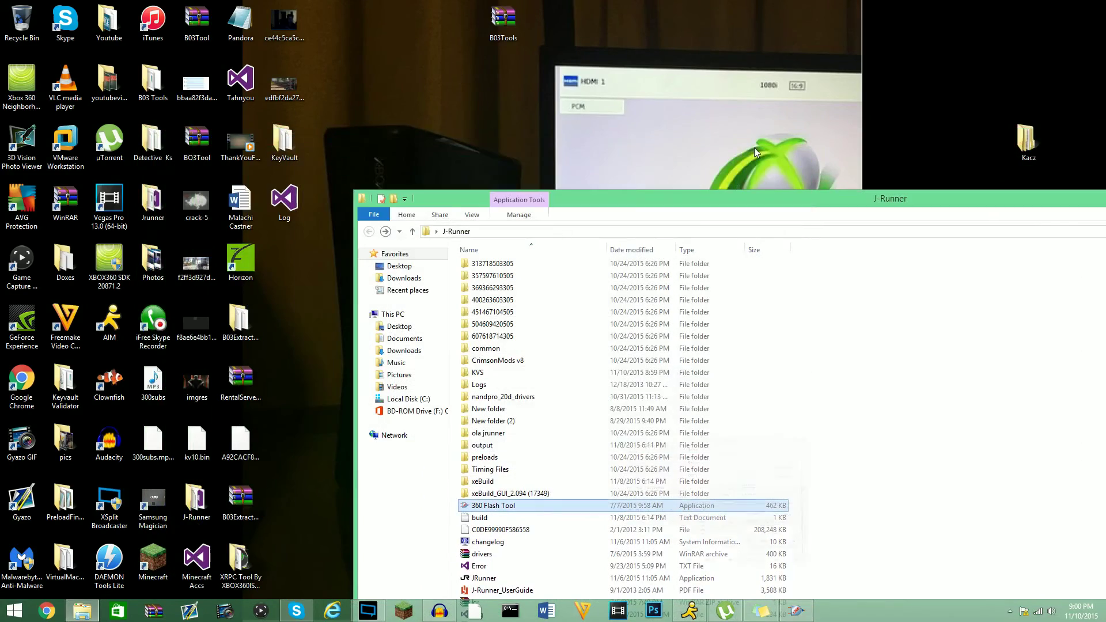
{"action": "double_click", "coordinate": [291, 154]}
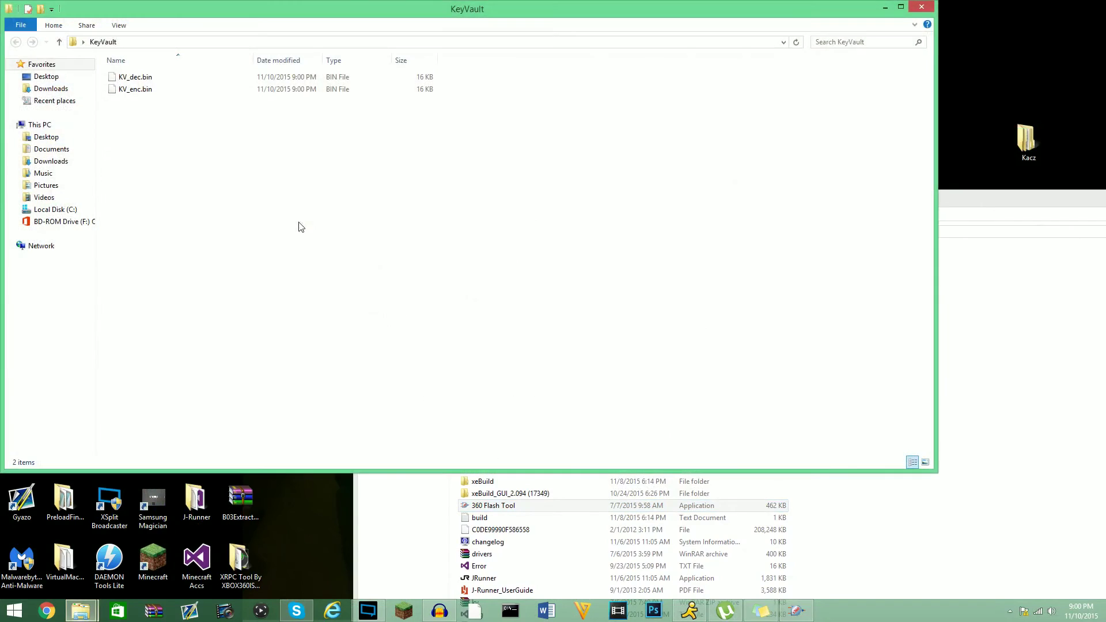
Rename the decrypted key vault file KV_dec.bin in the KeyVault folder to kv.bin.
{"action": "left_click", "coordinate": [171, 78]}
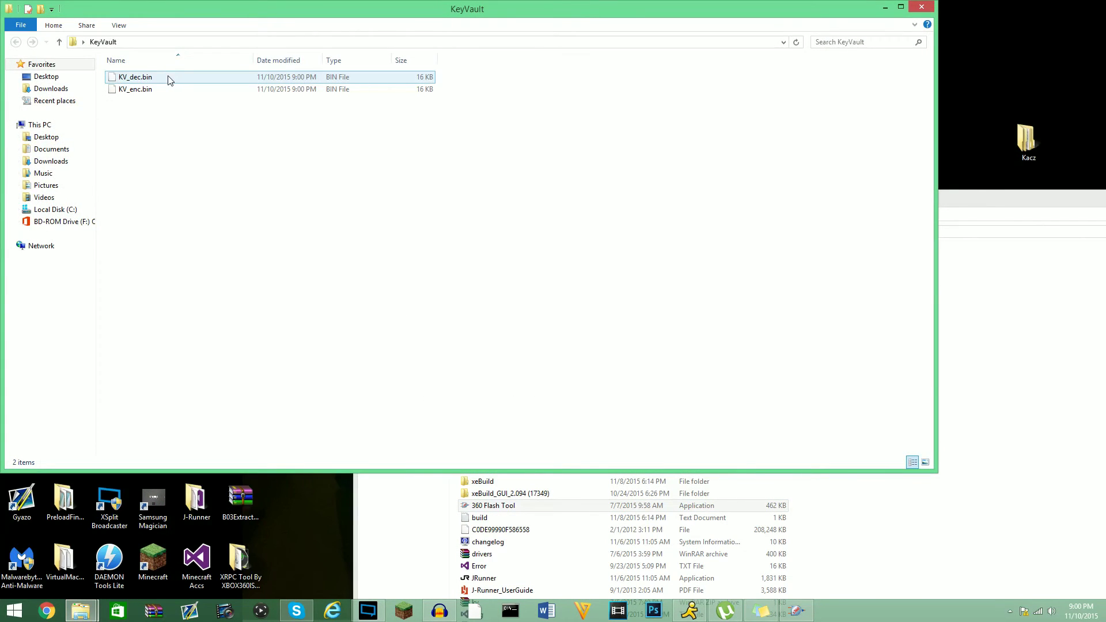
{"action": "left_click", "coordinate": [151, 90]}
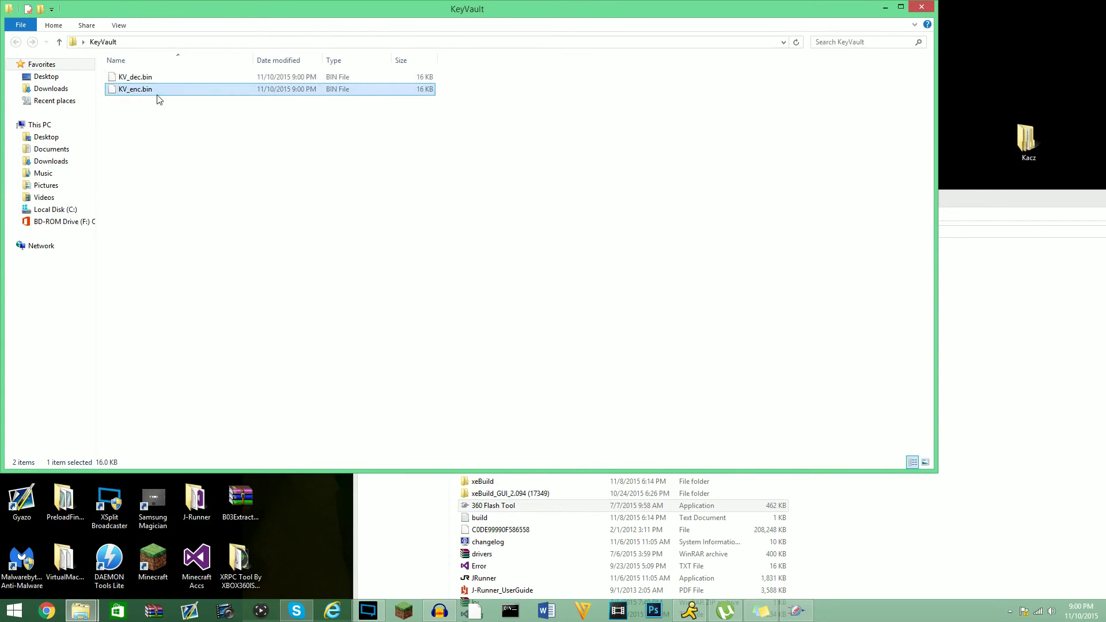
{"action": "left_click", "coordinate": [151, 84]}
{"action": "right_click", "coordinate": [151, 84]}
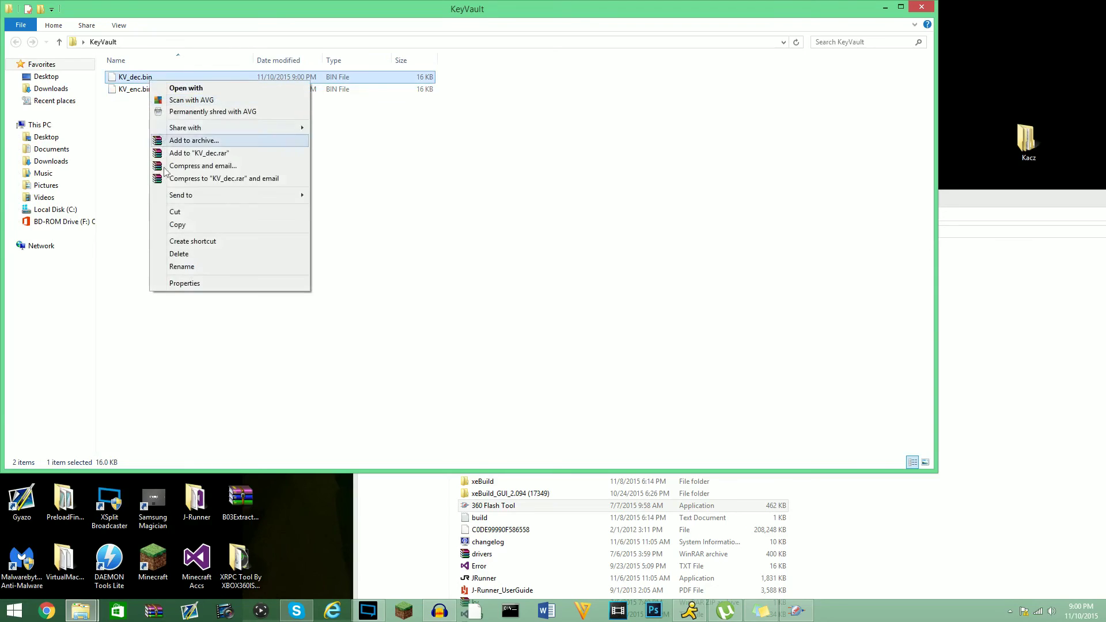
{"action": "left_click", "coordinate": [190, 267]}
{"action": "key", "text": "BackSpace"}
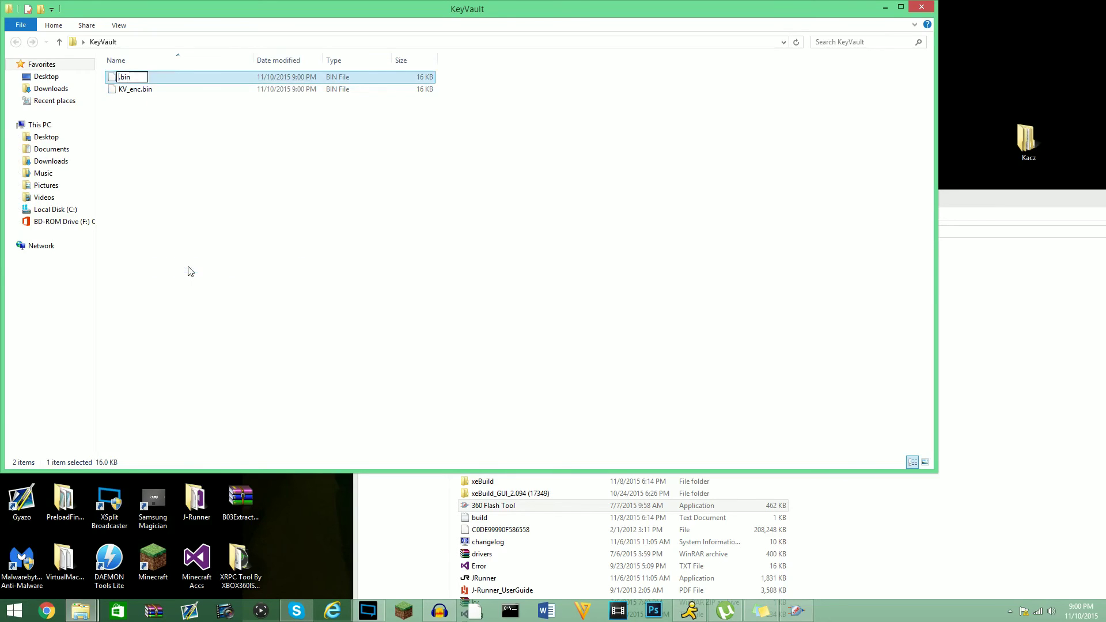
{"action": "type", "text": "kv"}
{"action": "key", "text": "Return"}
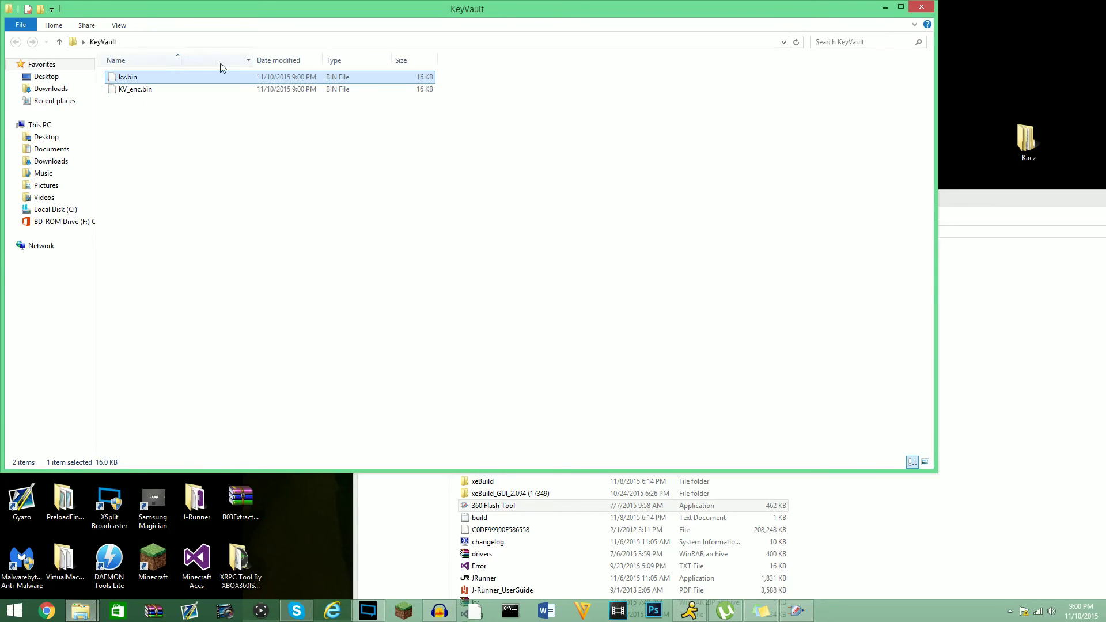
{"action": "left_click_drag", "start_coordinate": [235, 79], "coordinate": [297, 88]}
{"action": "left_click_drag", "start_coordinate": [349, 79], "coordinate": [699, 123]}
{"action": "left_click_drag", "start_coordinate": [198, 78], "coordinate": [773, 230]}
{"action": "left_click", "coordinate": [368, 610]}
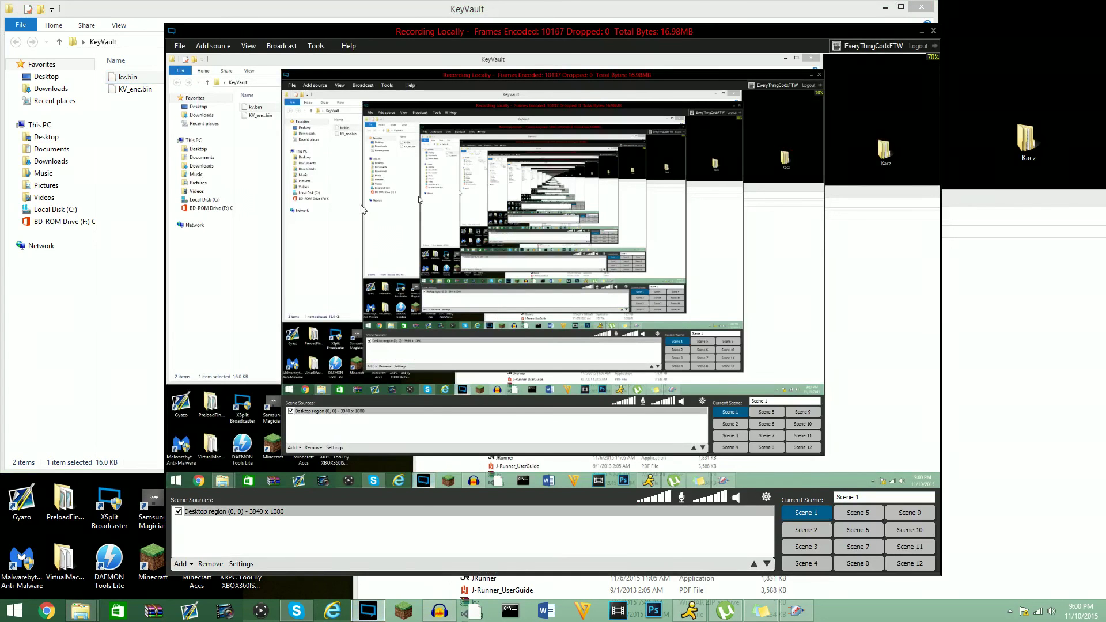
{"action": "left_click", "coordinate": [281, 46]}
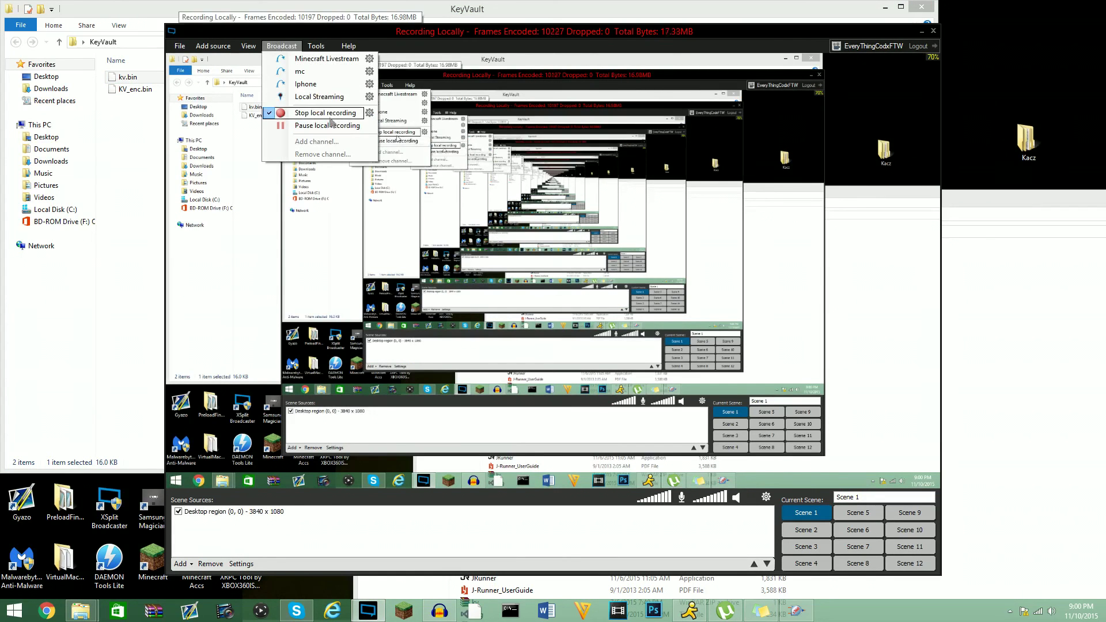